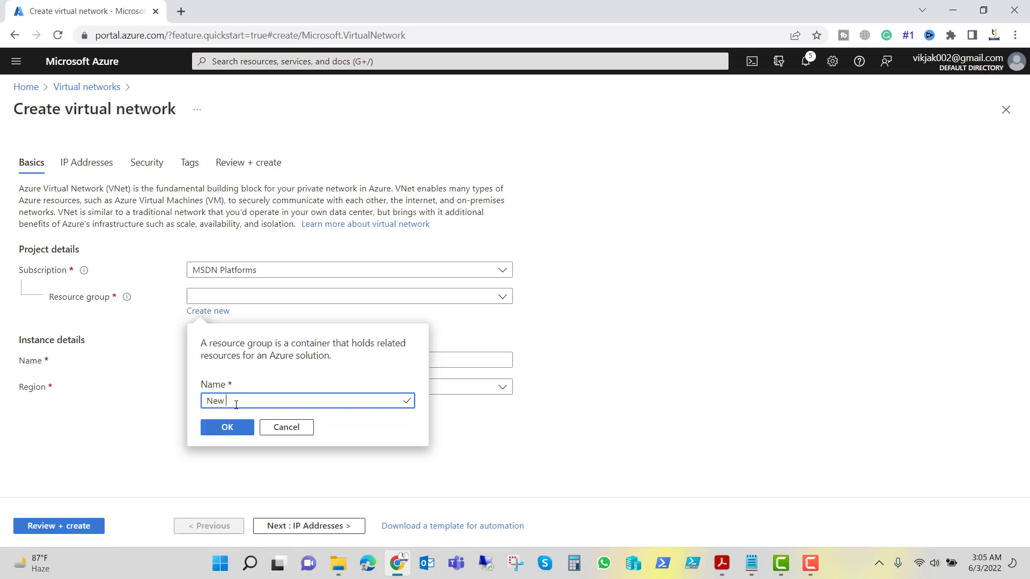
# Create a new resource group named NewRG01 for the virtual network
pyautogui.press('BackSpace')
pyautogui.write('RG01')
pyautogui.click(226, 427)
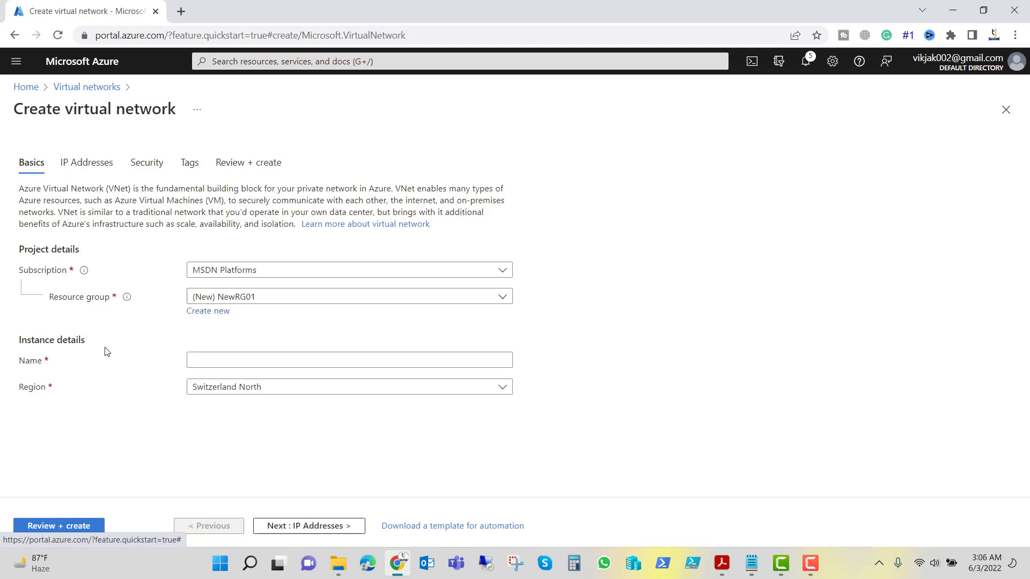
# Name the virtual network MyVnet01 and set its region to Central US, keeping the MSDN Platforms subscription
pyautogui.click(221, 360)
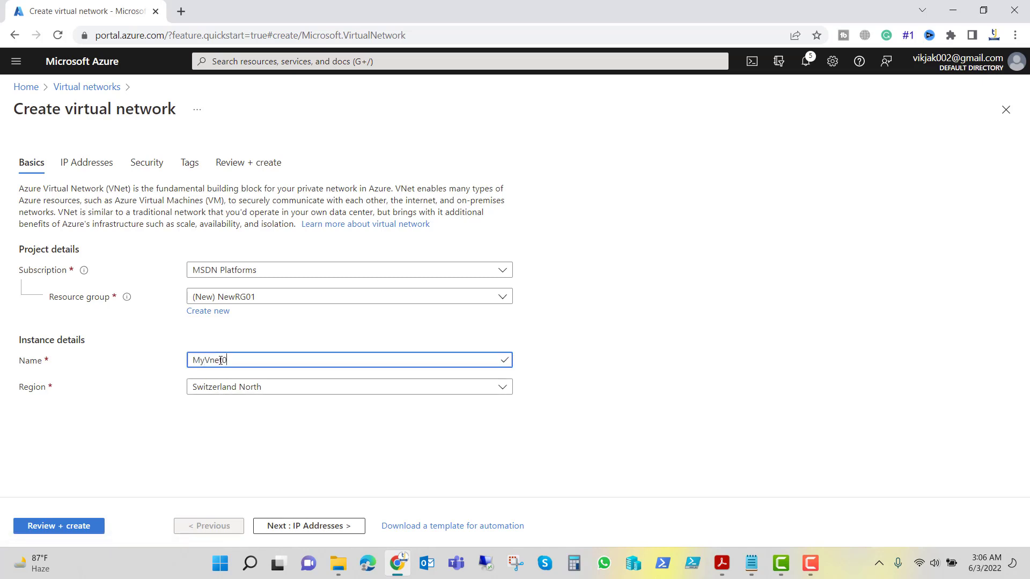
pyautogui.write('MyVnet01')
pyautogui.click(308, 388)
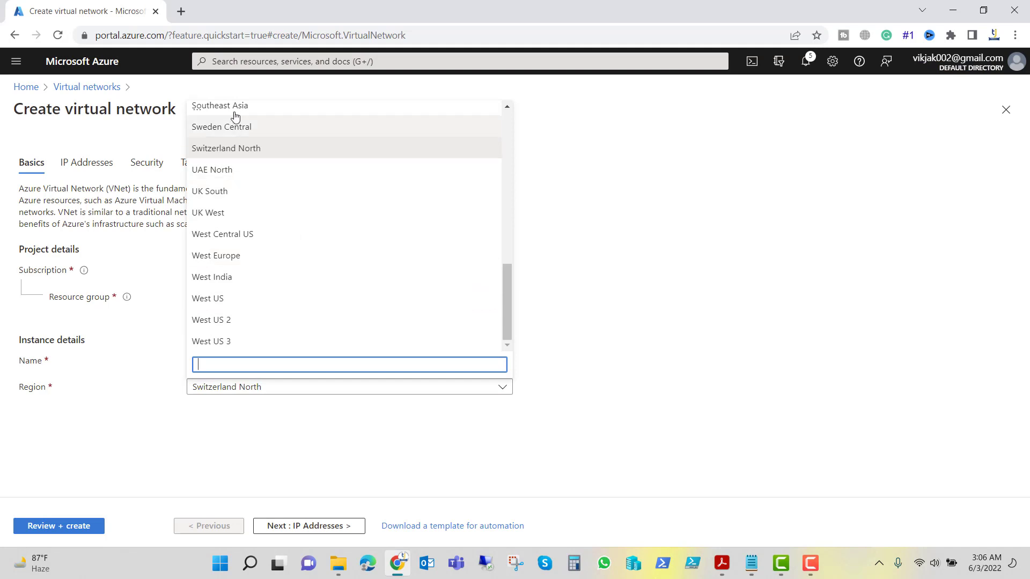
pyautogui.scroll(15, 279, 185)
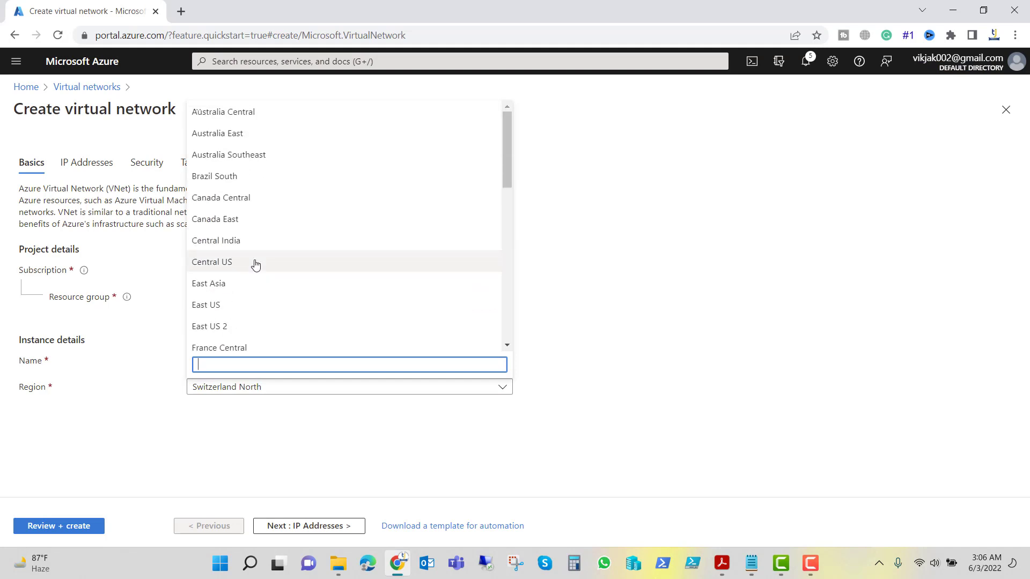
pyautogui.click(208, 263)
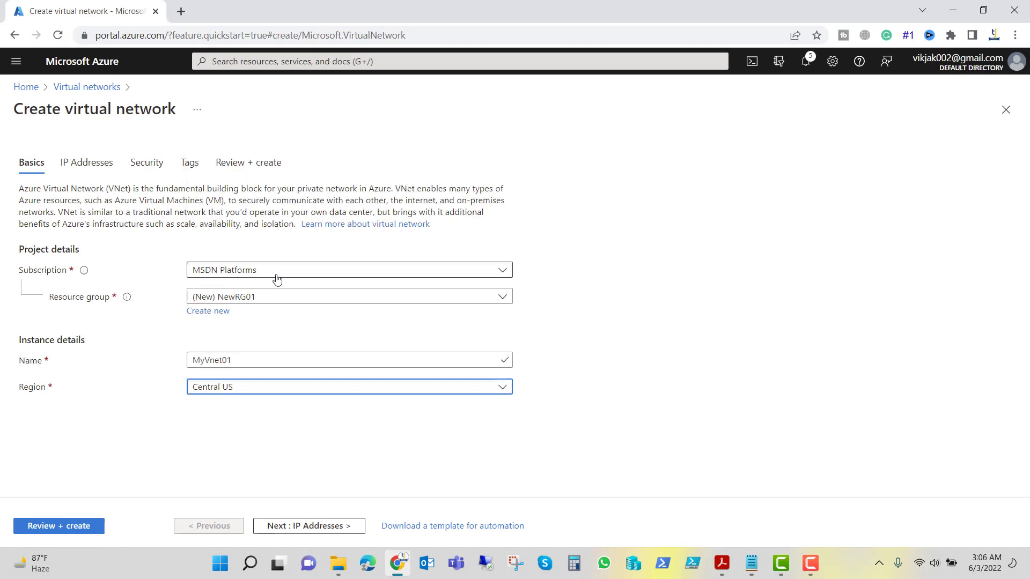
pyautogui.click(287, 274)
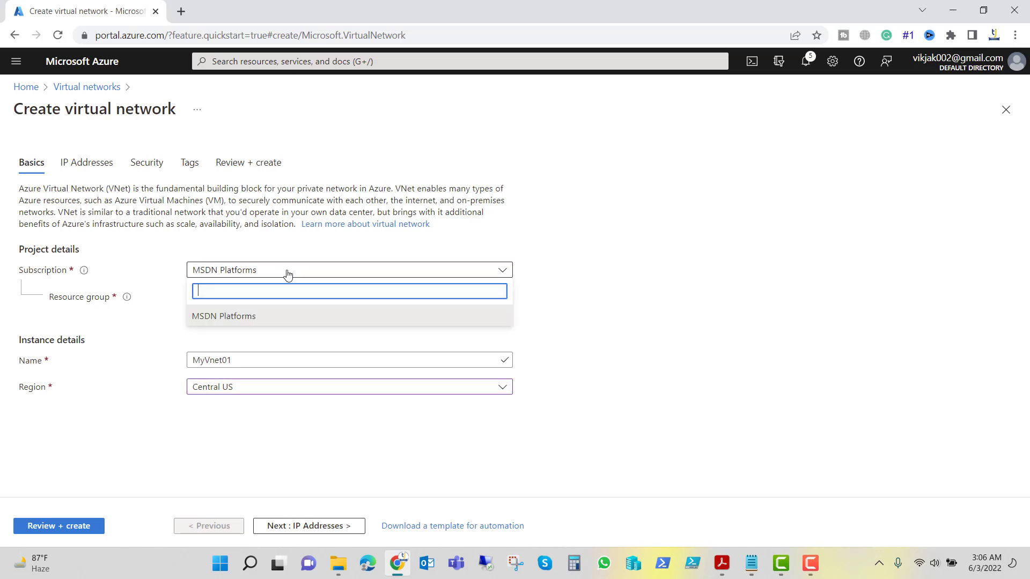
pyautogui.click(282, 277)
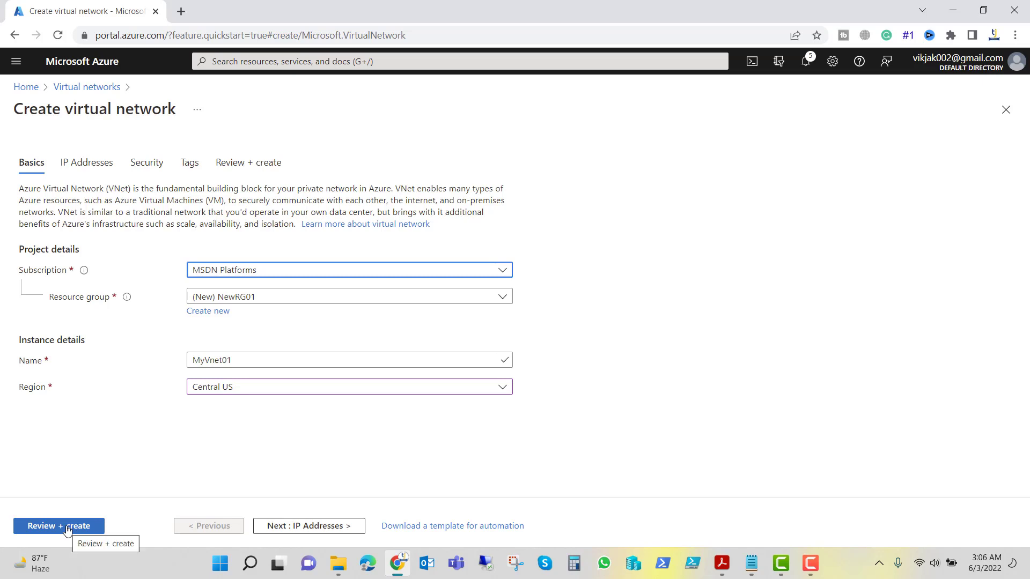
# Keep the default IP address settings, then validate and deploy the virtual network
pyautogui.click(307, 527)
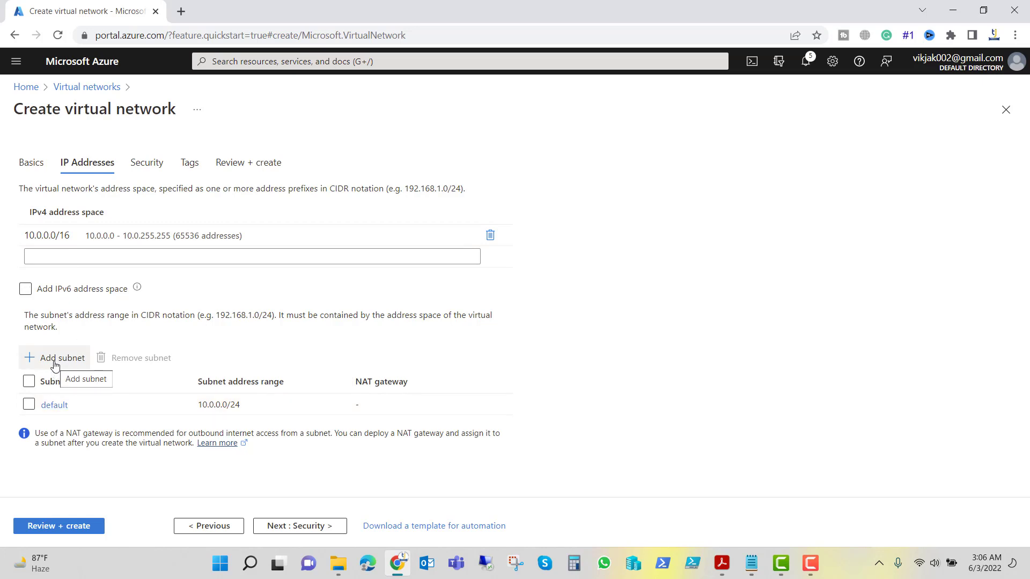
pyautogui.click(56, 526)
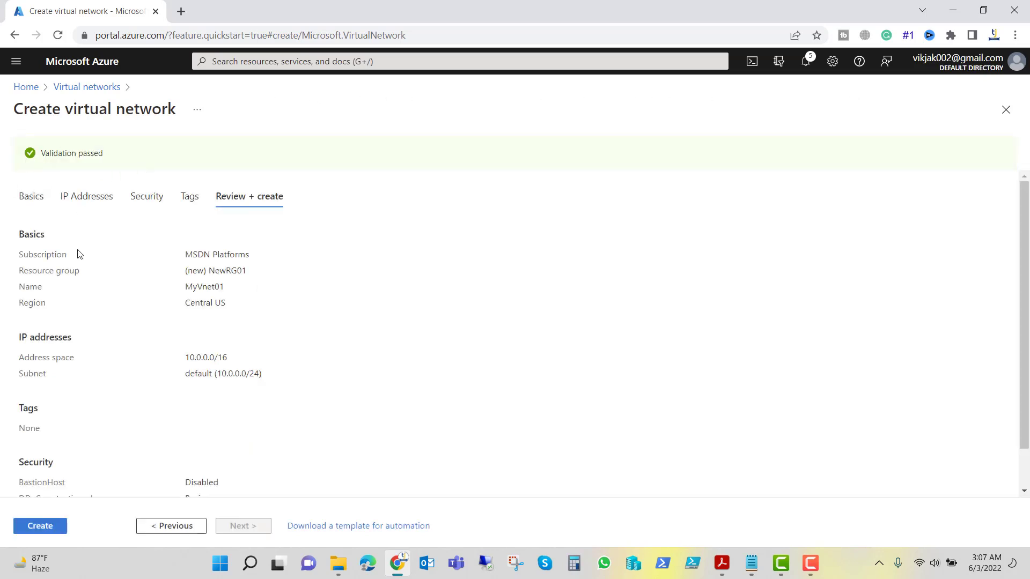
pyautogui.click(43, 528)
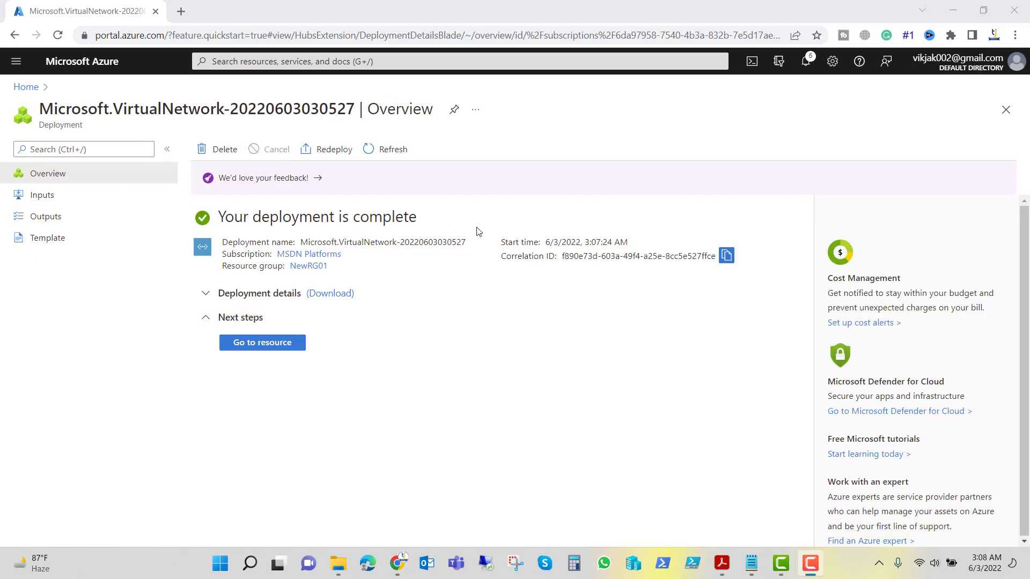
# Open the subnet list of MyVnet01 by way of the NewRG01 resource group
pyautogui.click(261, 343)
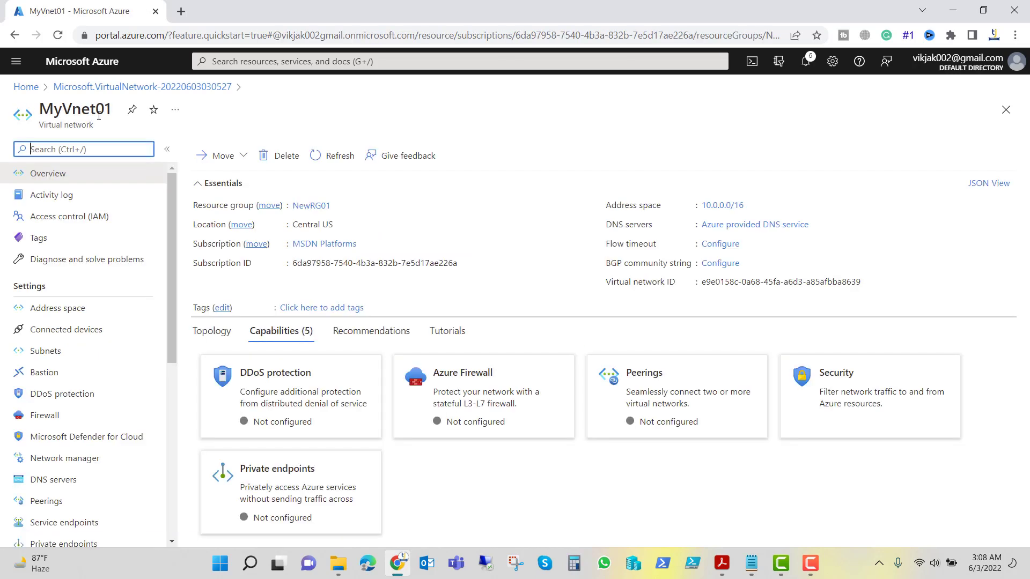
pyautogui.click(24, 88)
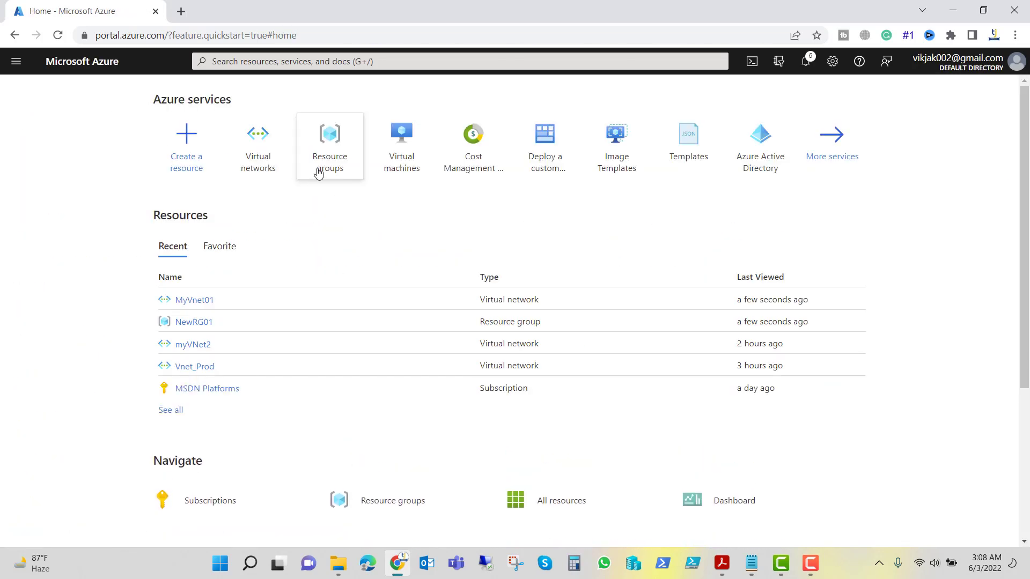
pyautogui.click(321, 172)
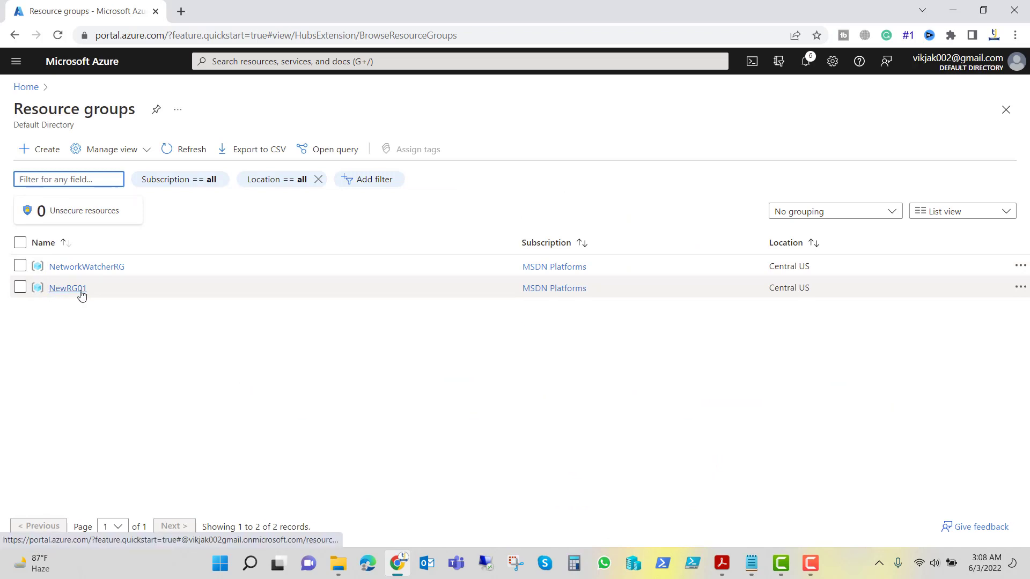
pyautogui.click(65, 289)
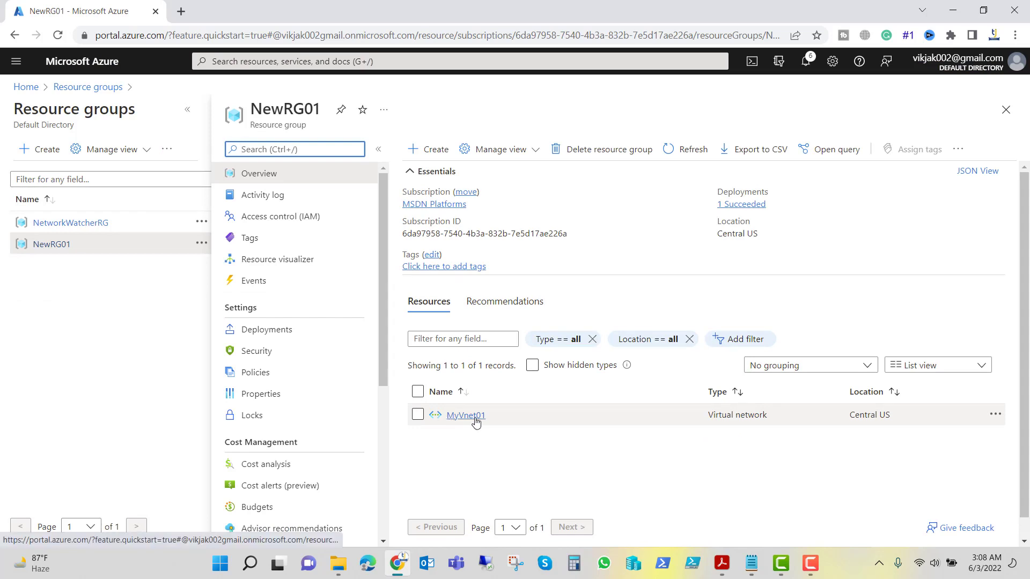
pyautogui.click(474, 419)
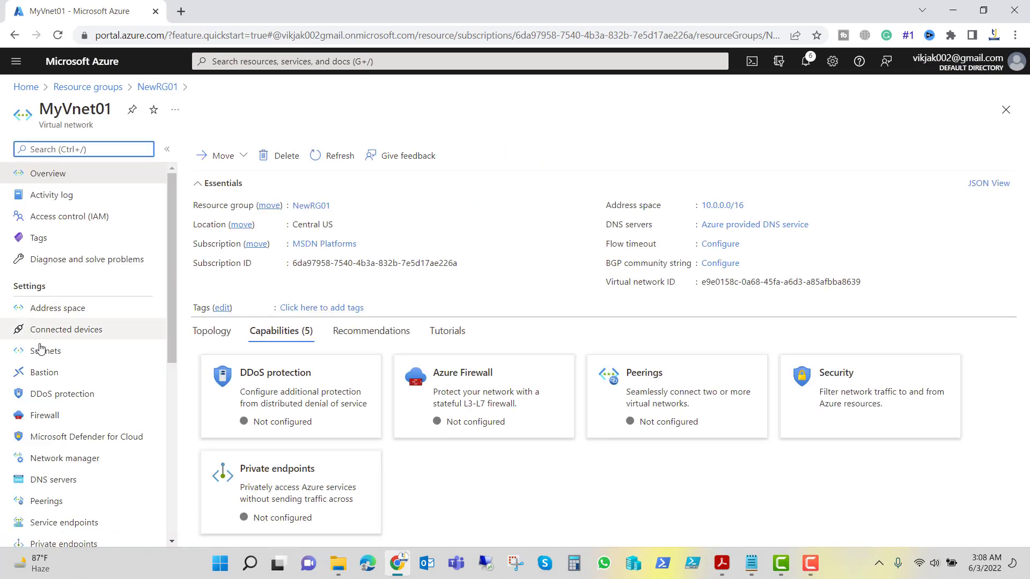
pyautogui.click(48, 355)
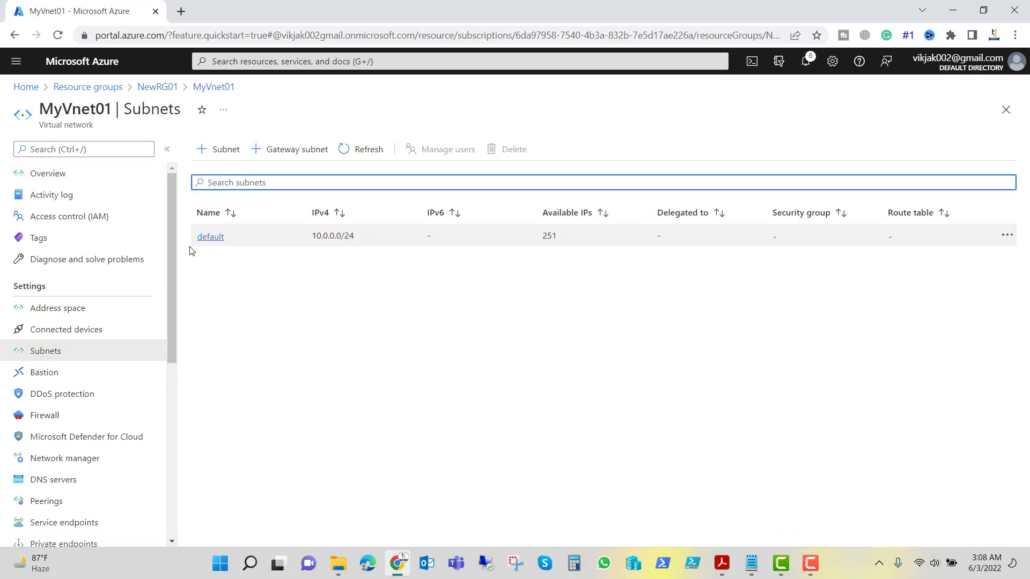
# Add a subnet named Subnet1 with the address range 10.0.1.0/24 to MyVnet01
pyautogui.click(225, 239)
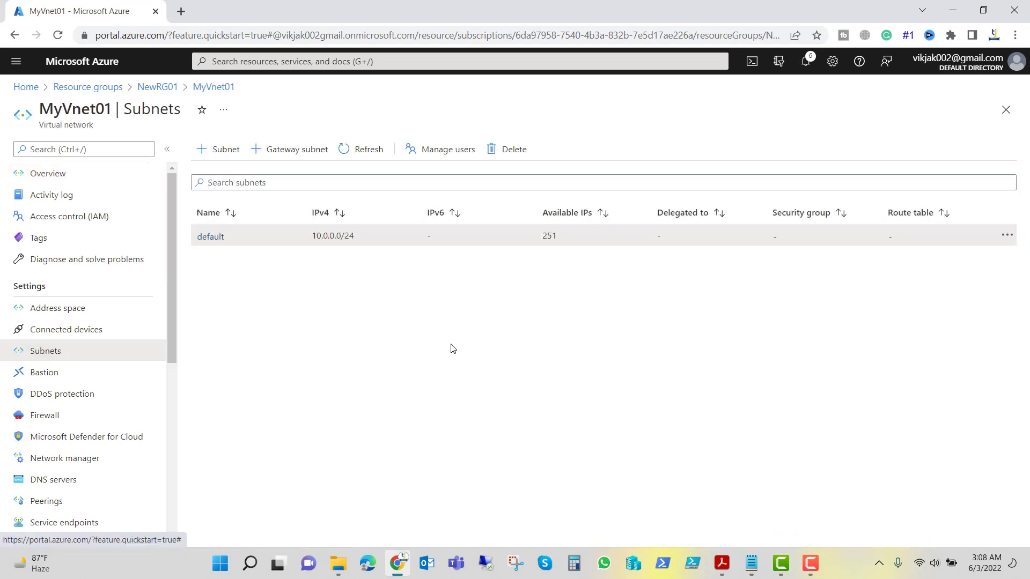
pyautogui.click(209, 155)
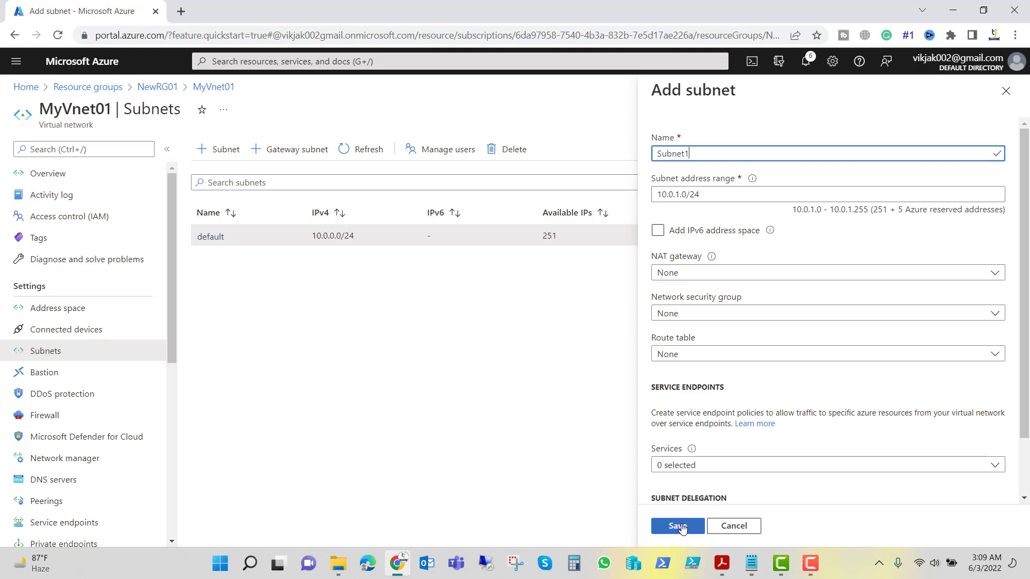
pyautogui.click(679, 527)
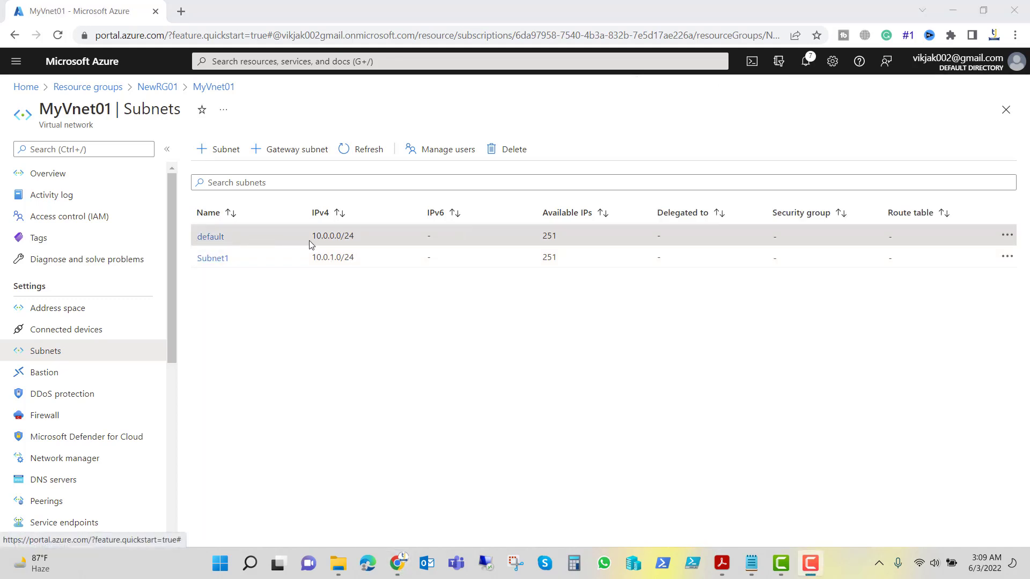
# Delete the default subnet from MyVnet01 and confirm the deletion
pyautogui.click(1007, 236)
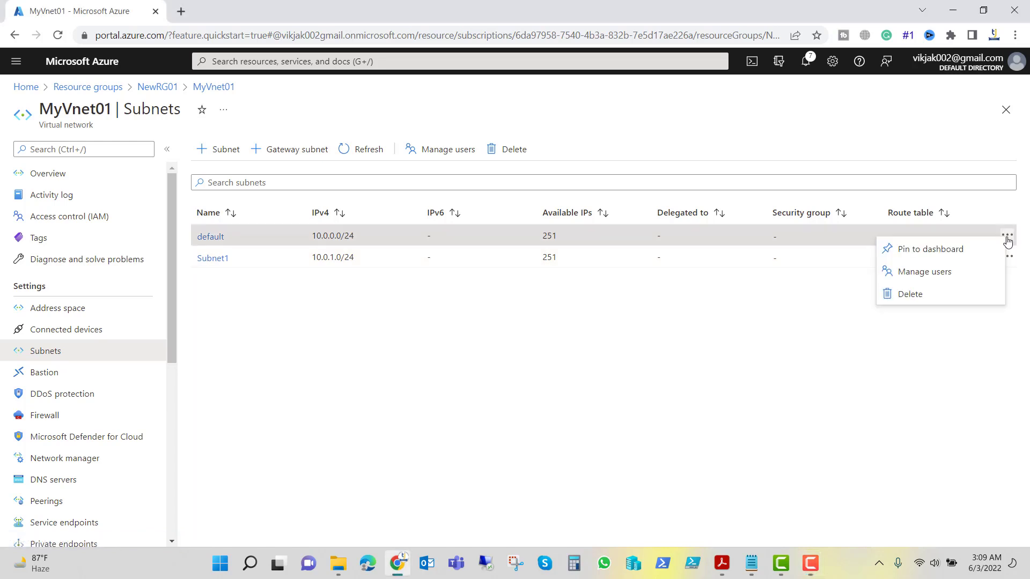
pyautogui.click(912, 294)
pyautogui.click(843, 310)
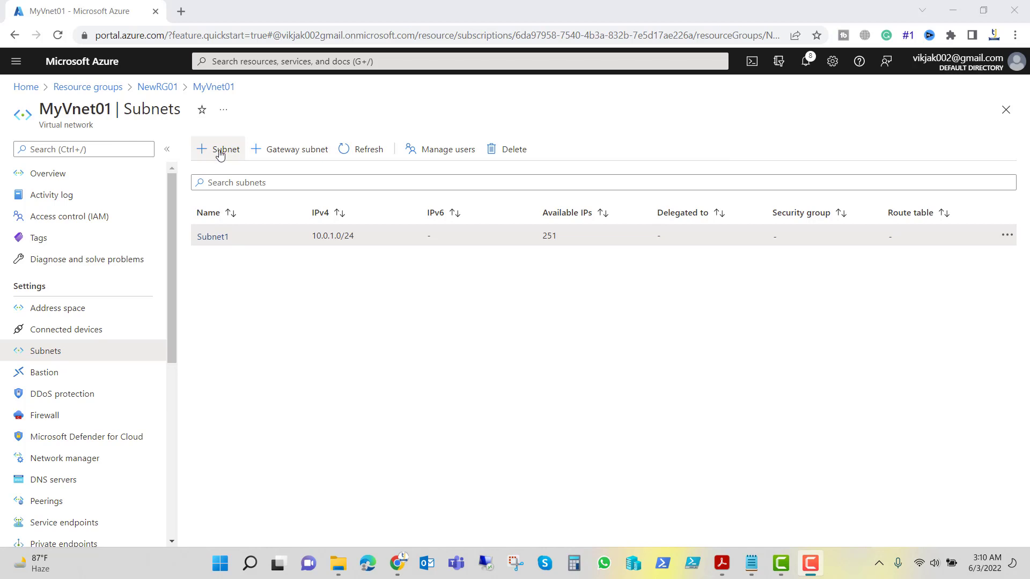
# Add a second subnet named Subnet2 with the address range 10.0.2.0/24 to MyVnet01
pyautogui.click(219, 154)
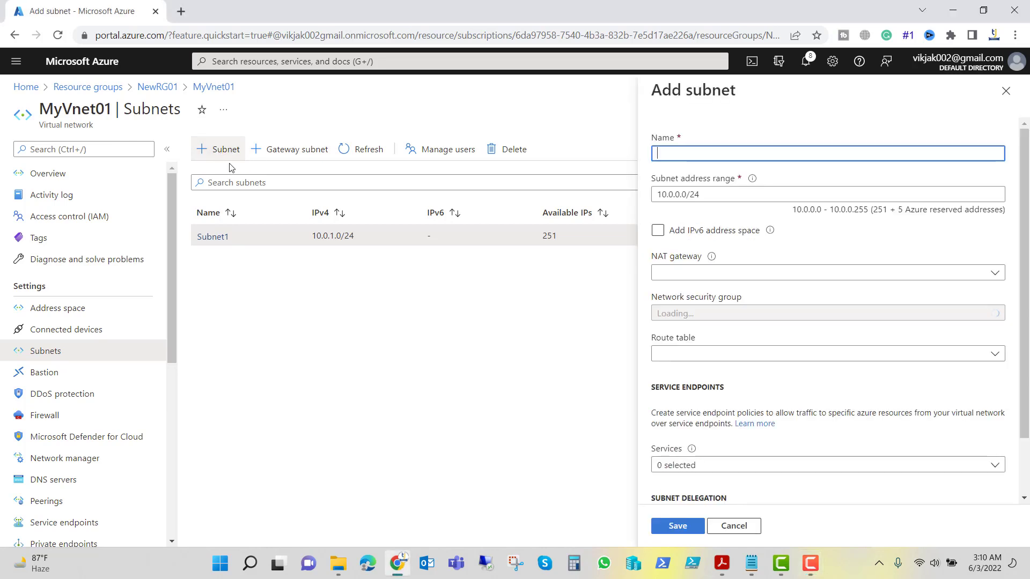
pyautogui.click(680, 194)
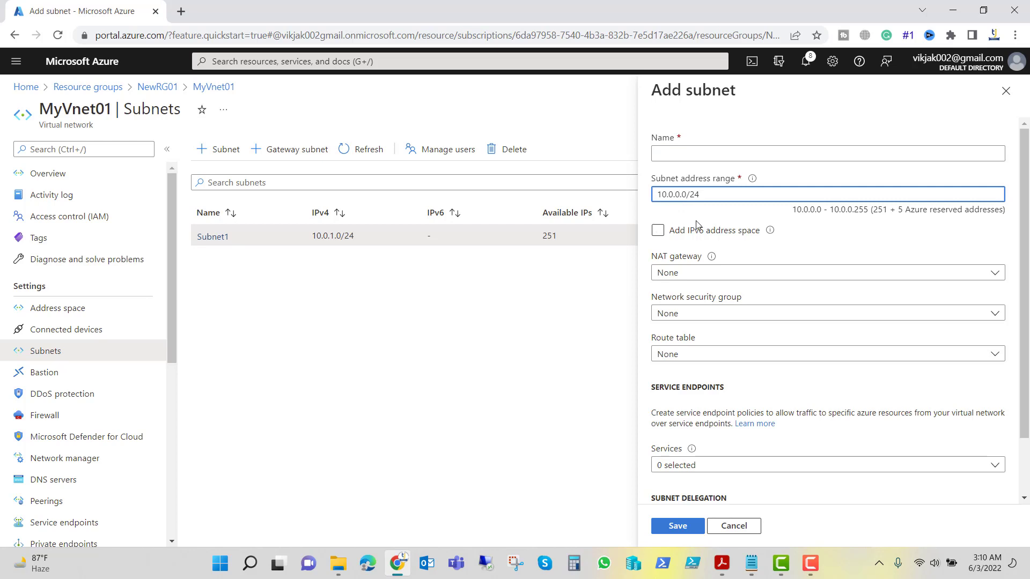
pyautogui.press('BackSpace')
pyautogui.write('2')
pyautogui.click(669, 151)
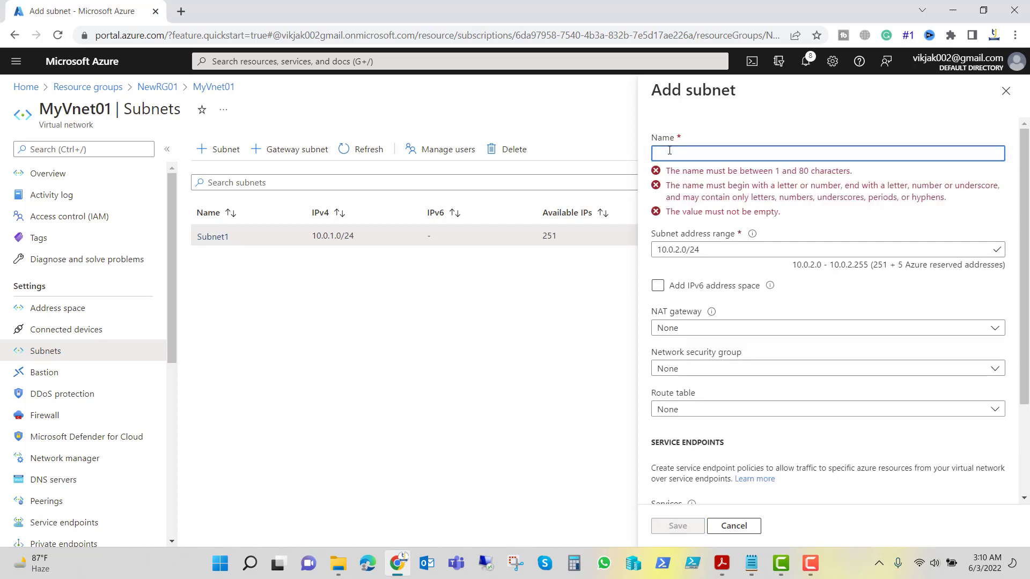
pyautogui.write('Subnet2')
pyautogui.click(677, 525)
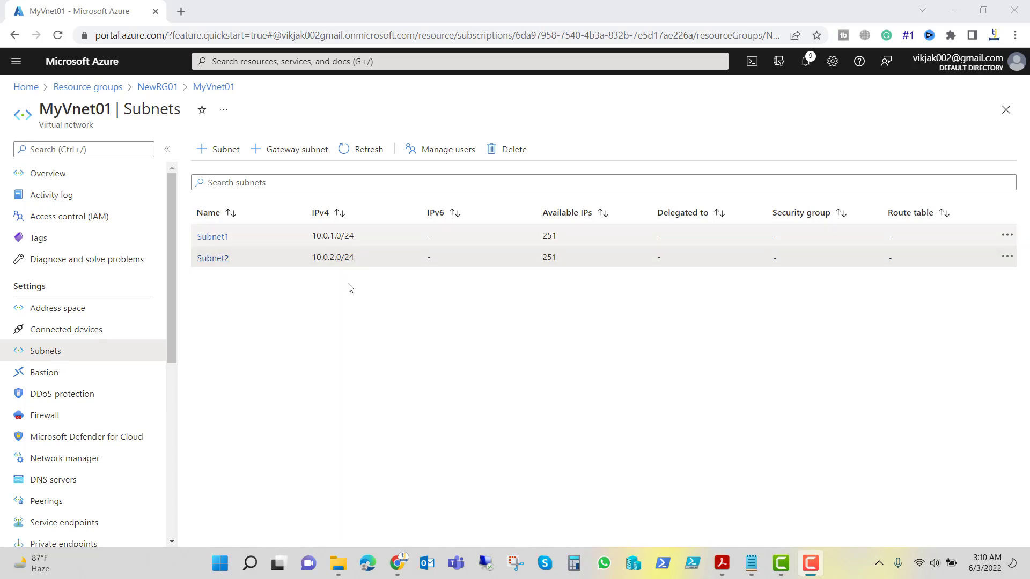
pyautogui.moveTo(313, 236); pyautogui.dragTo(341, 236)
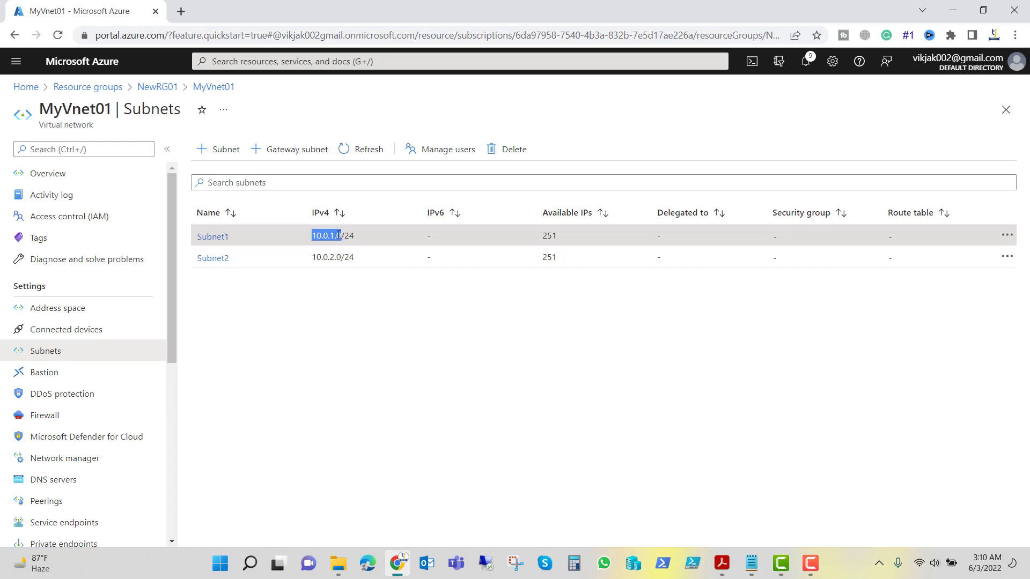
pyautogui.moveTo(338, 235); pyautogui.dragTo(336, 235)
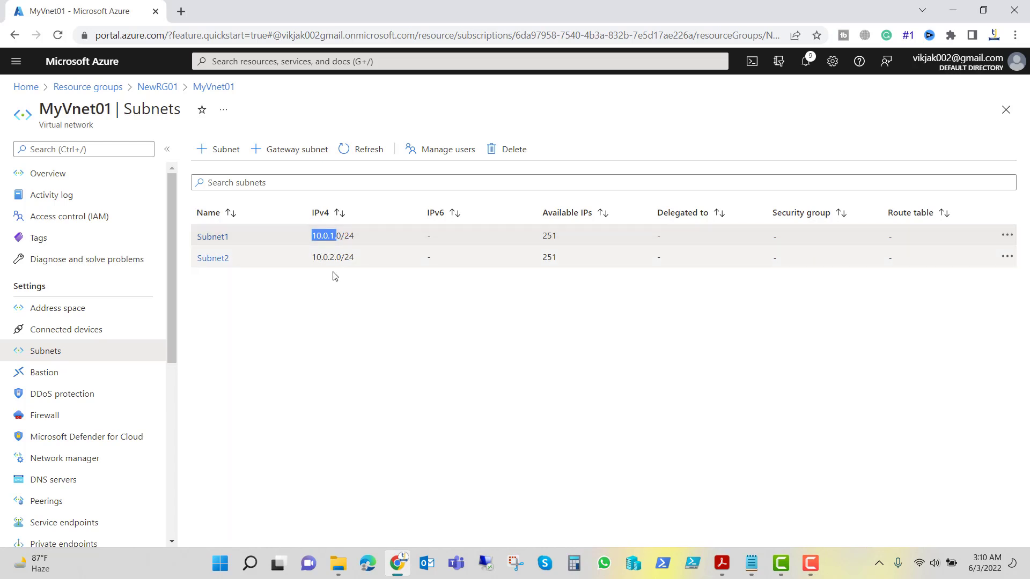
pyautogui.click(482, 372)
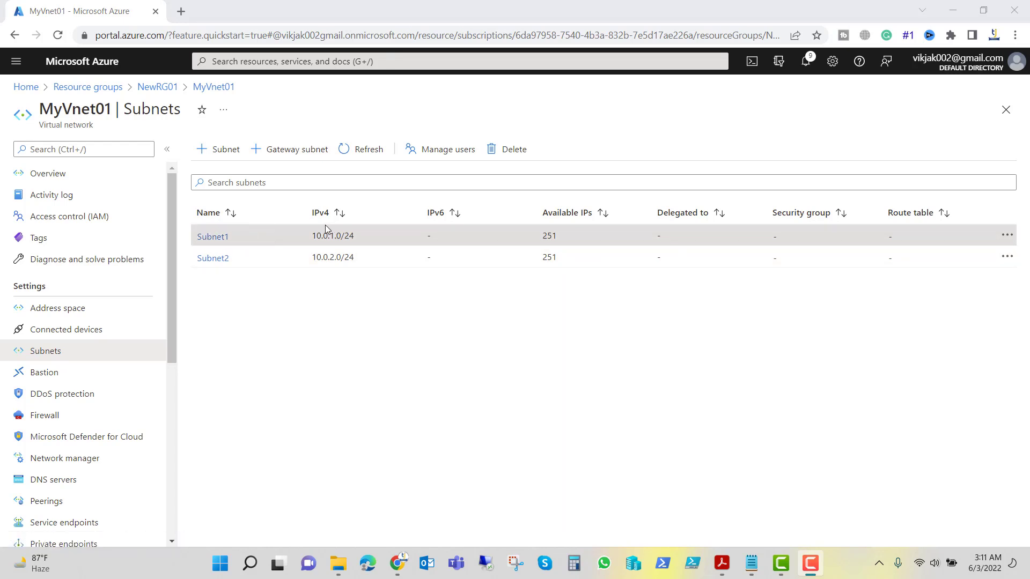
# Go to the virtual machines overview and start creating a new Azure virtual machine
pyautogui.click(75, 88)
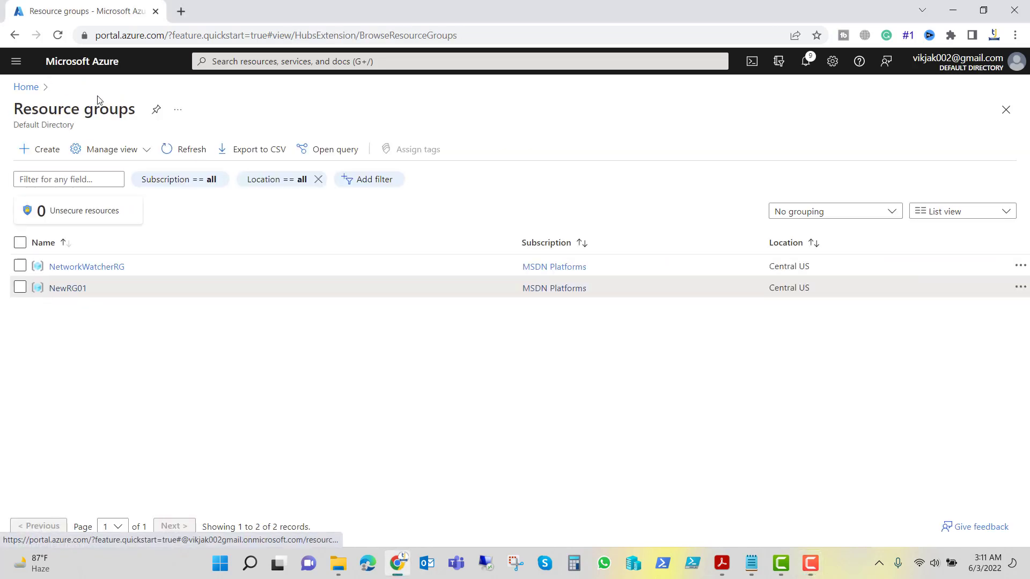
pyautogui.click(26, 87)
pyautogui.click(16, 61)
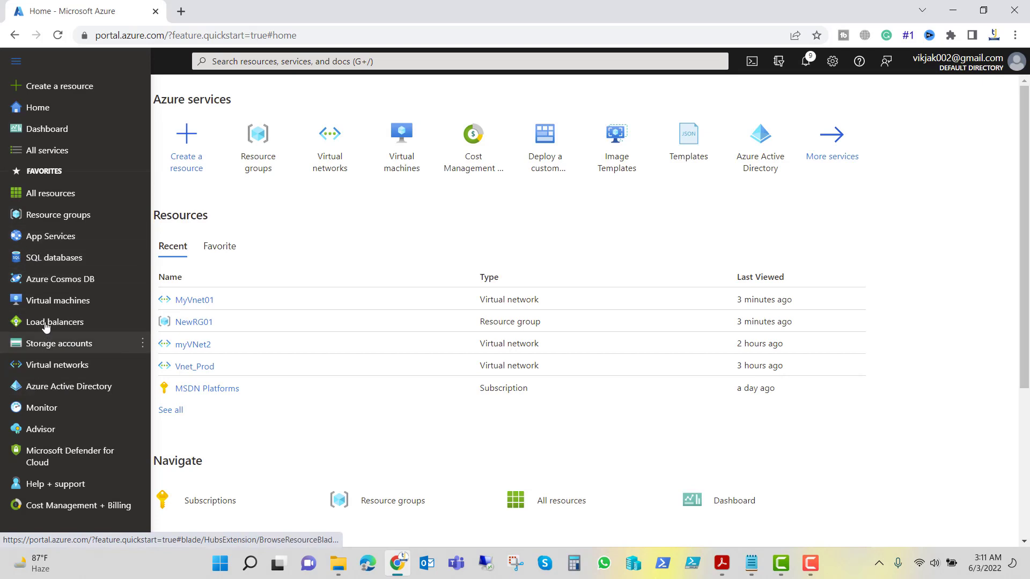
pyautogui.click(44, 305)
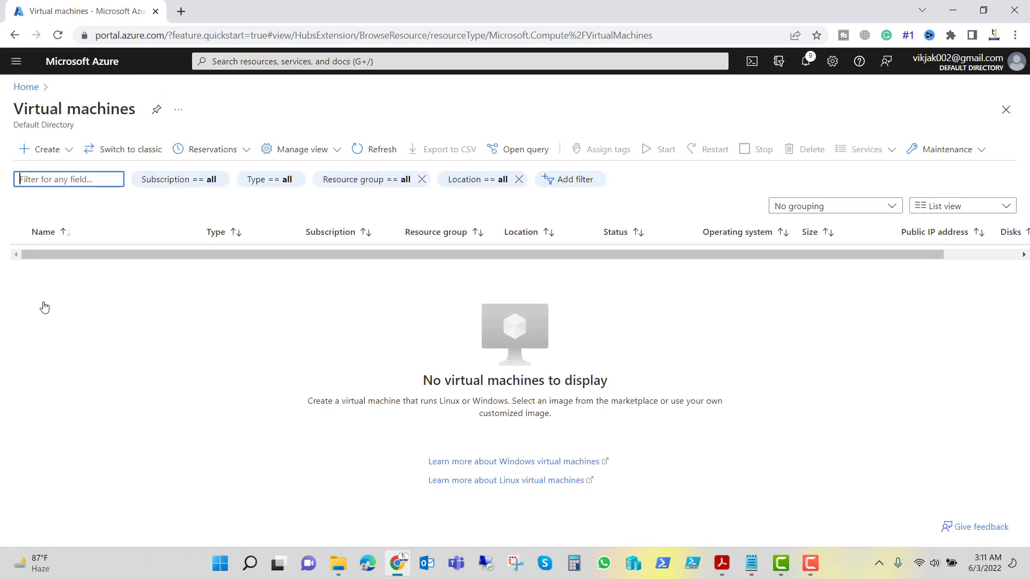
pyautogui.click(46, 149)
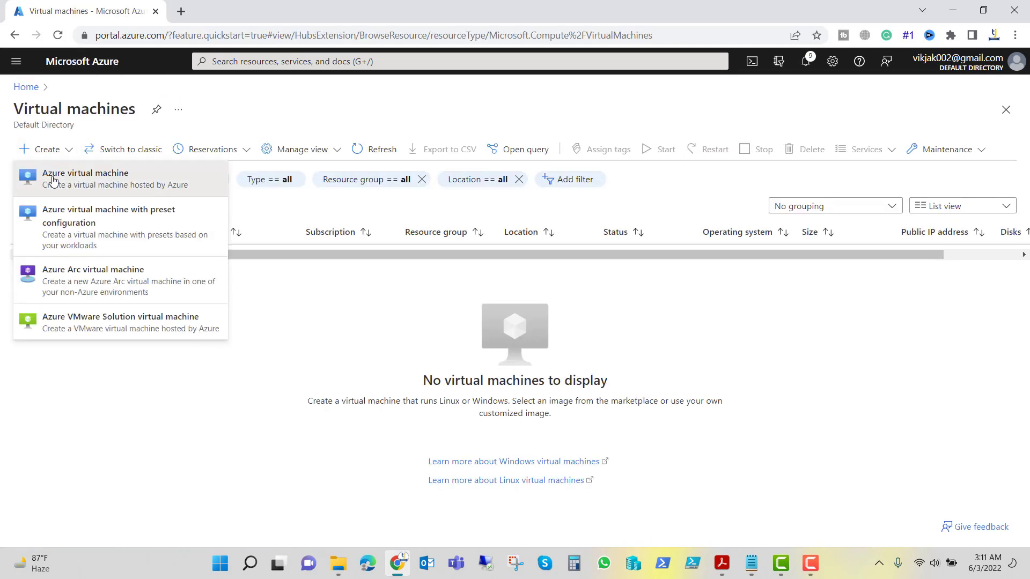
pyautogui.click(50, 175)
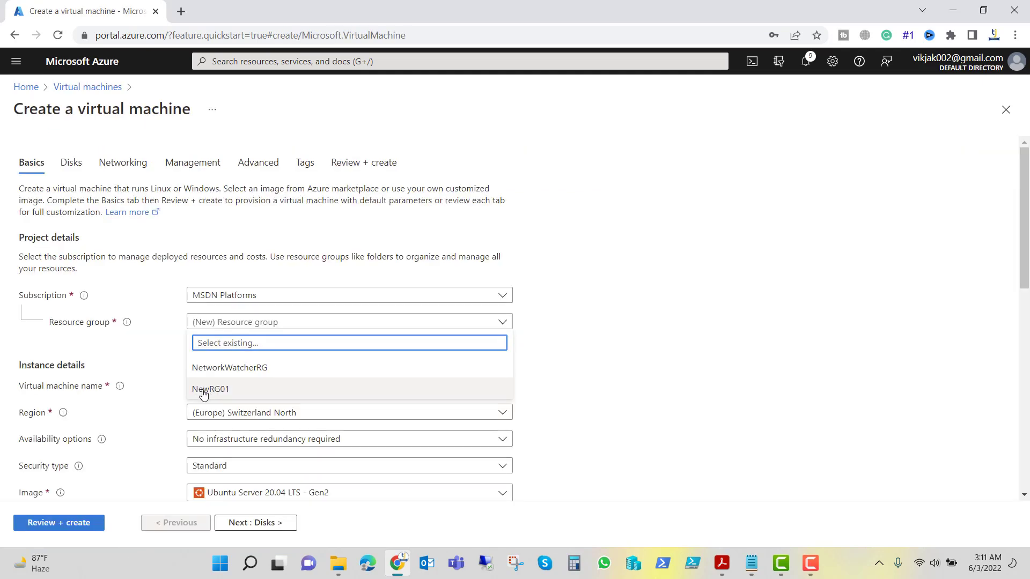
# Assign the new virtual machine to resource group NewRG01 and name it vm1
pyautogui.click(203, 391)
pyautogui.scroll(-2, 252, 352)
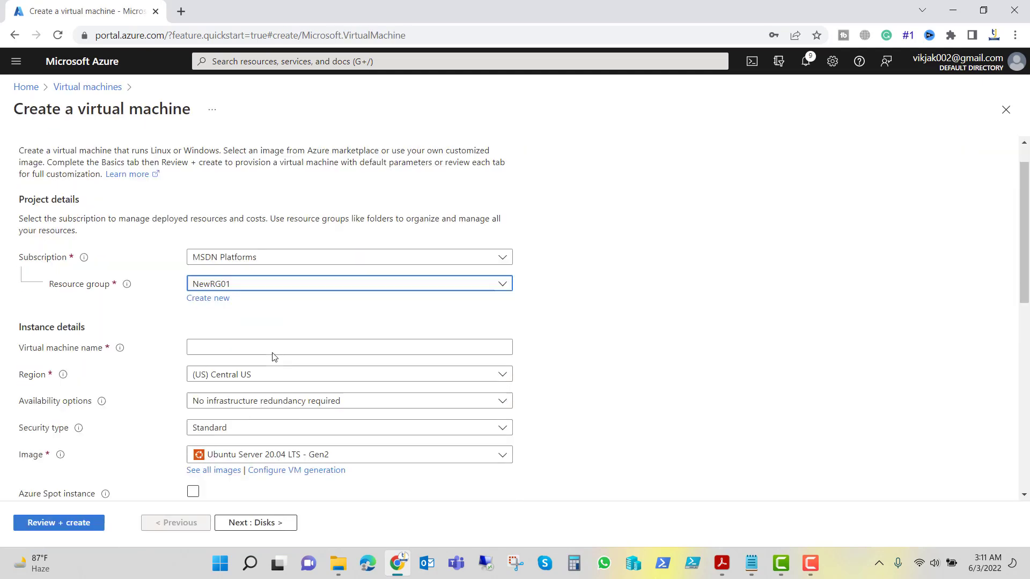
pyautogui.click(205, 317)
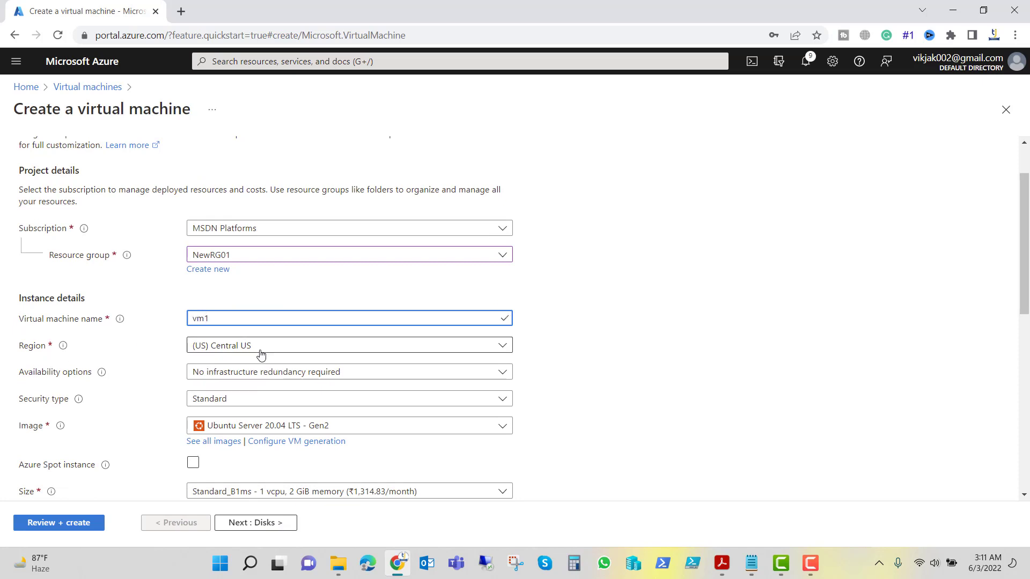
# Check the availability options of vm1 and set its image to Windows Server 2016 Datacenter - Gen2
pyautogui.click(499, 373)
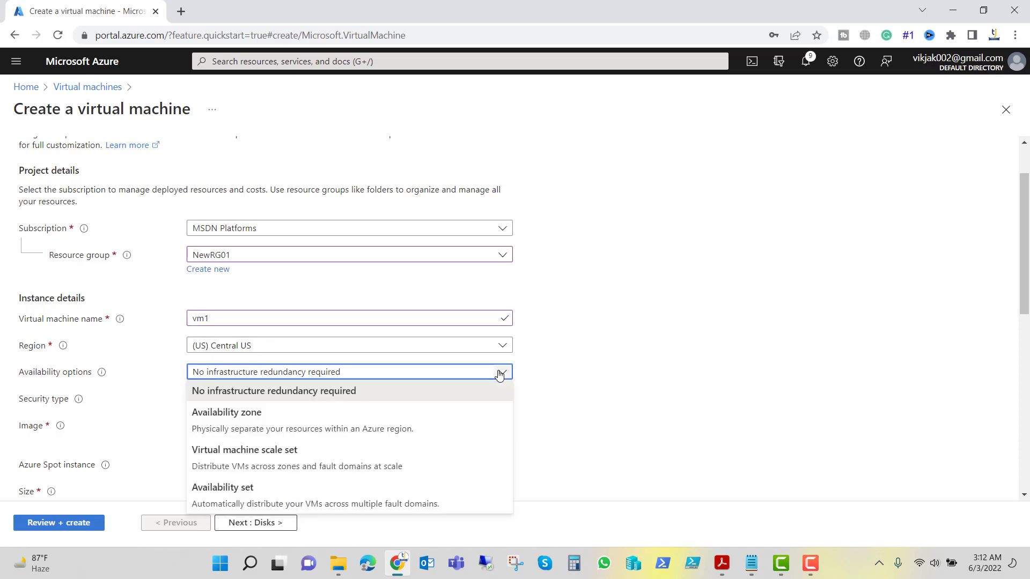
pyautogui.click(499, 373)
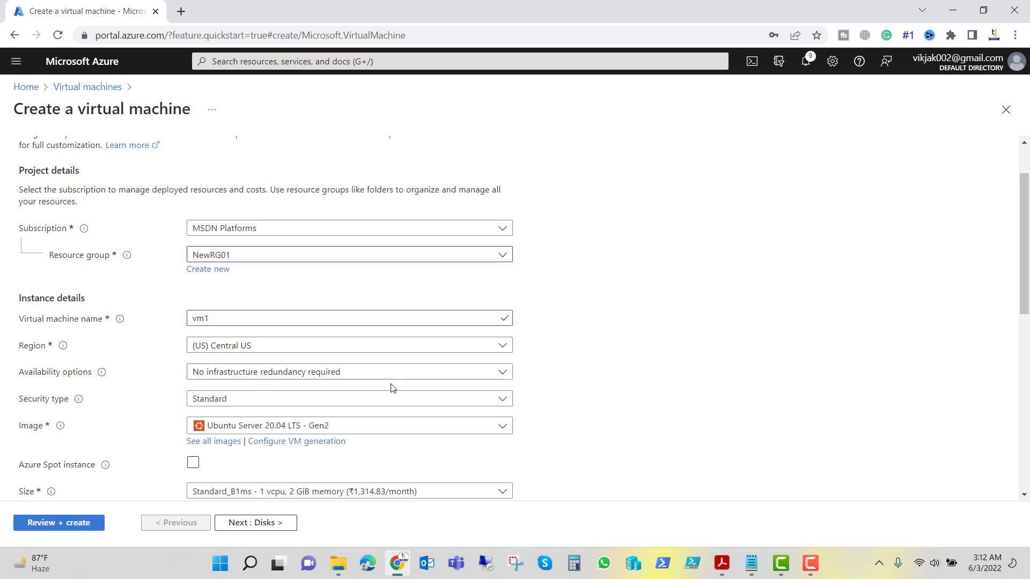
pyautogui.scroll(-1, 408, 378)
pyautogui.click(453, 361)
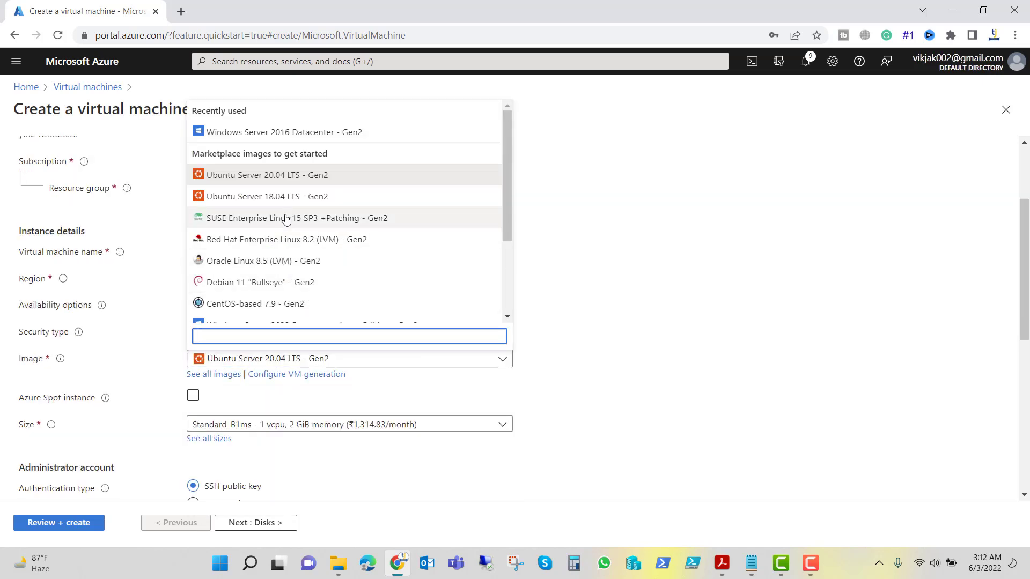
pyautogui.click(271, 134)
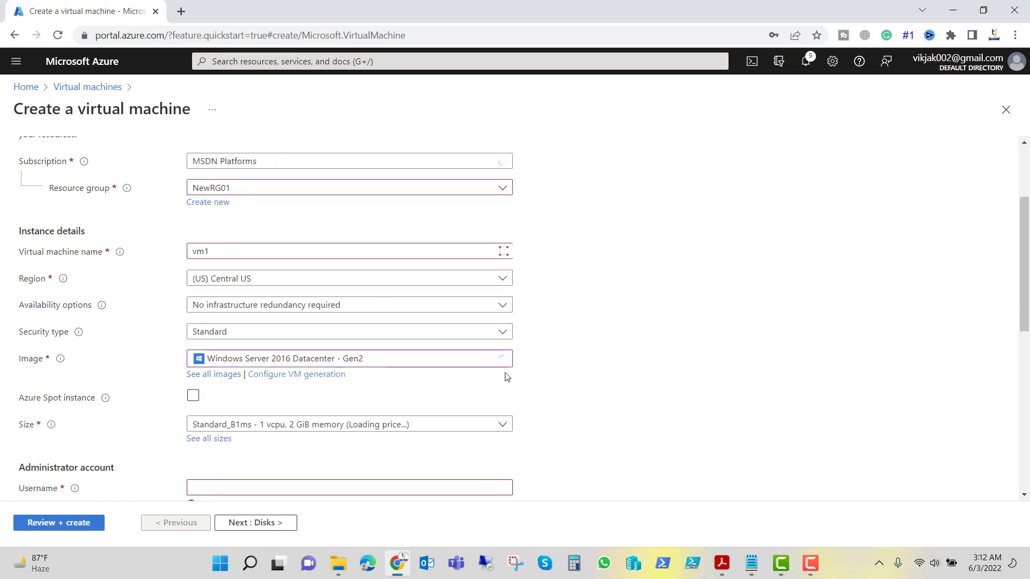
# Fill in the administrator username, password and password confirmation, proceed to the disk settings, and decline the browser's password update
pyautogui.scroll(-2, 322, 375)
pyautogui.click(235, 354)
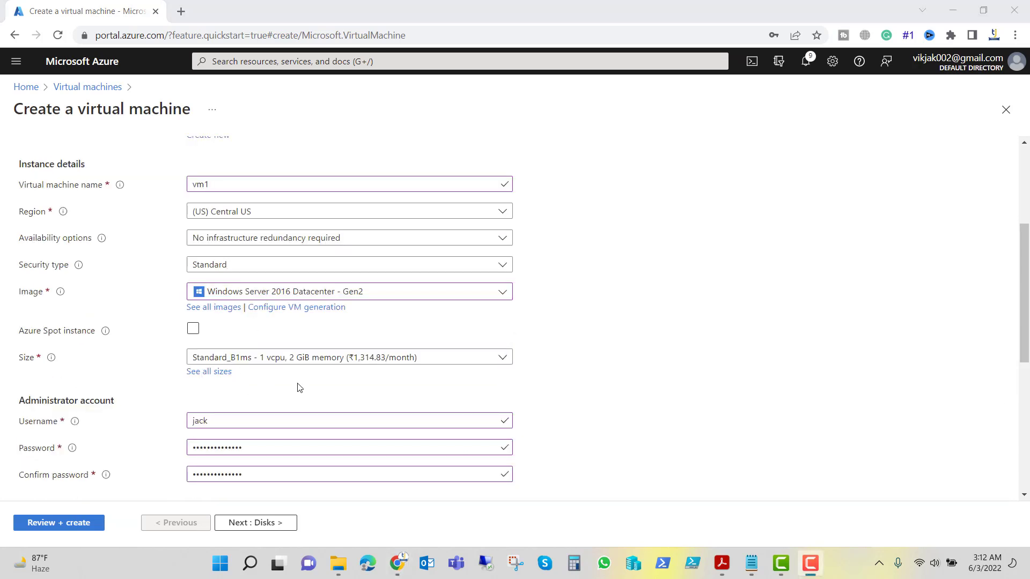
pyautogui.scroll(-3, 241, 370)
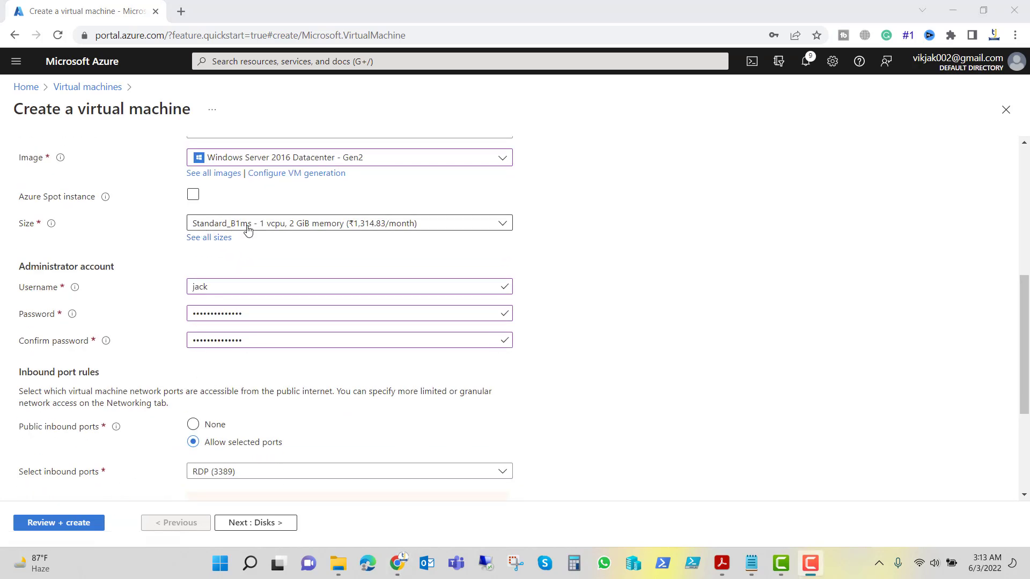
pyautogui.click(256, 523)
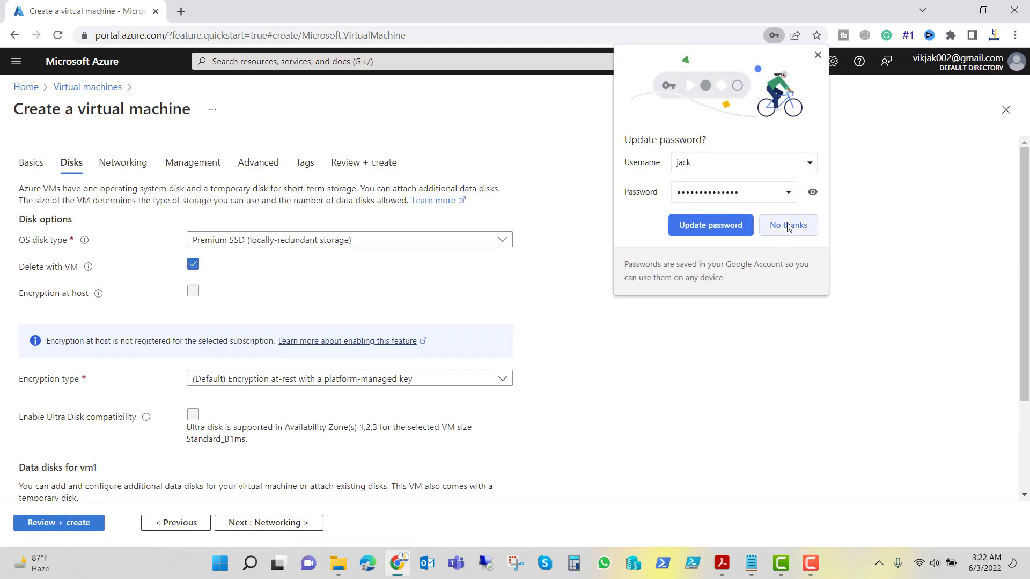
pyautogui.click(789, 225)
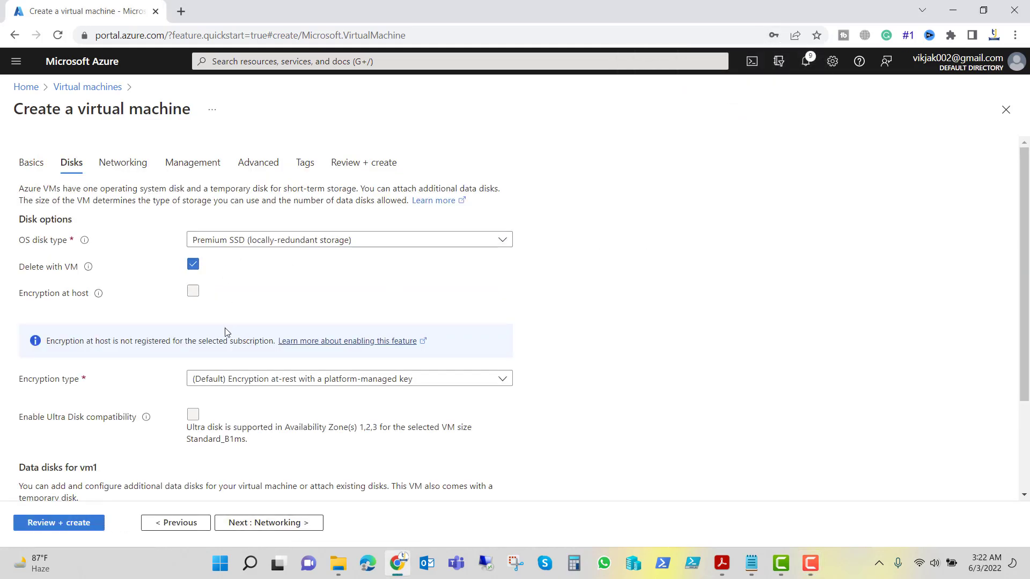
# Accept the default disk settings and connect vm1 to virtual network MyVnet01 with Subnet1 (10.0.1.0/24)
pyautogui.scroll(-3, 224, 327)
pyautogui.click(257, 523)
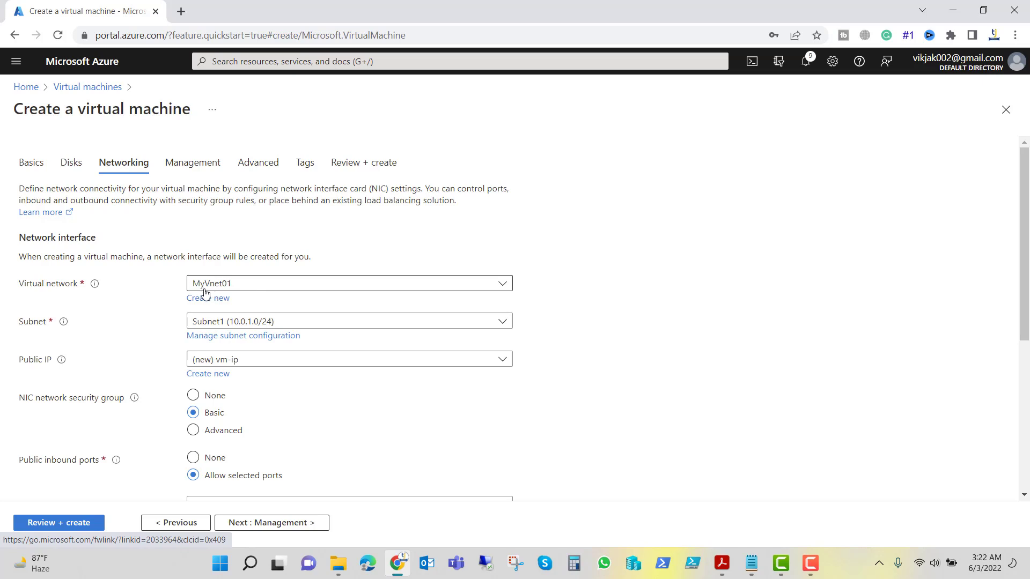
pyautogui.click(504, 285)
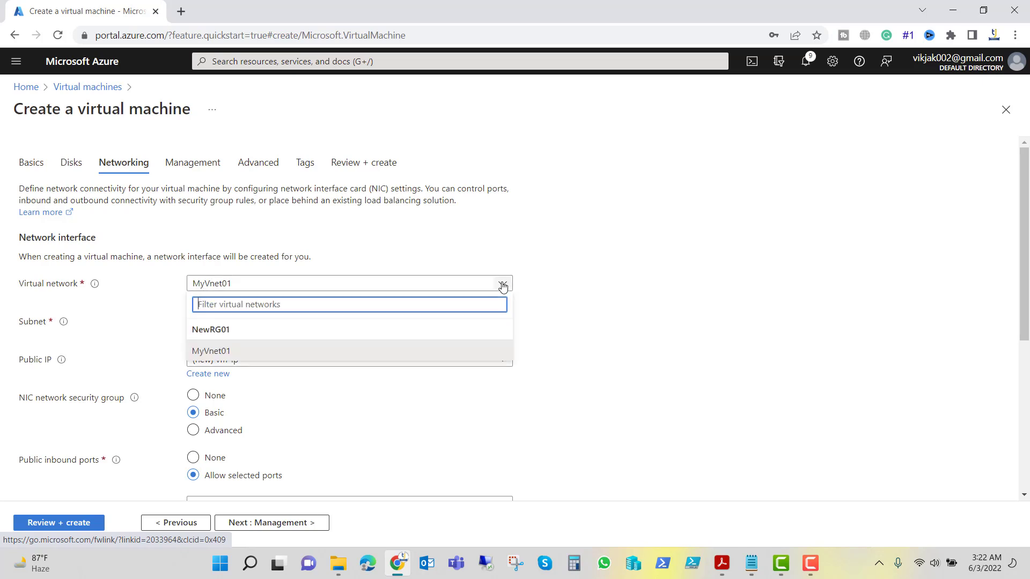
pyautogui.click(207, 355)
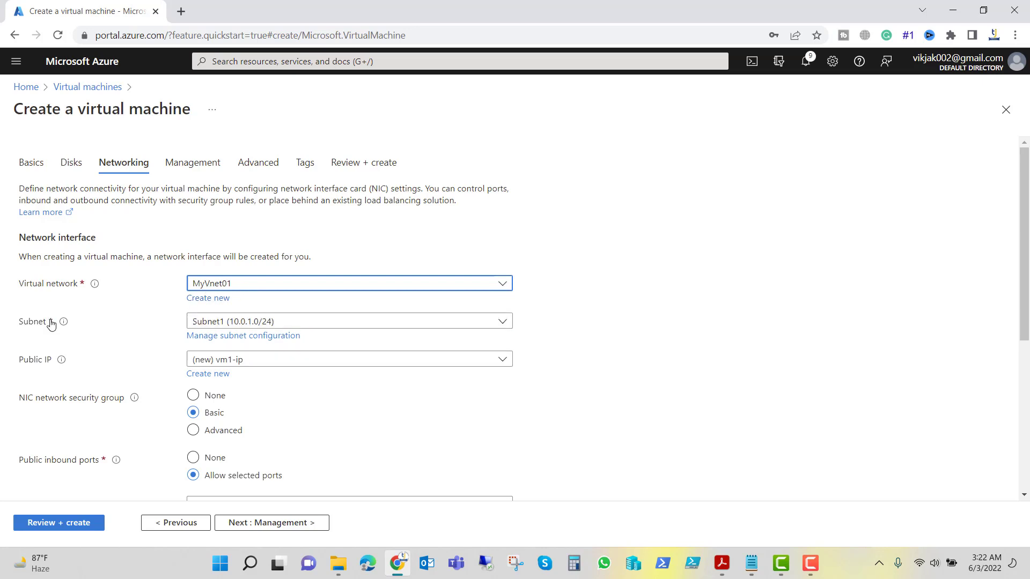
pyautogui.click(230, 324)
pyautogui.click(221, 367)
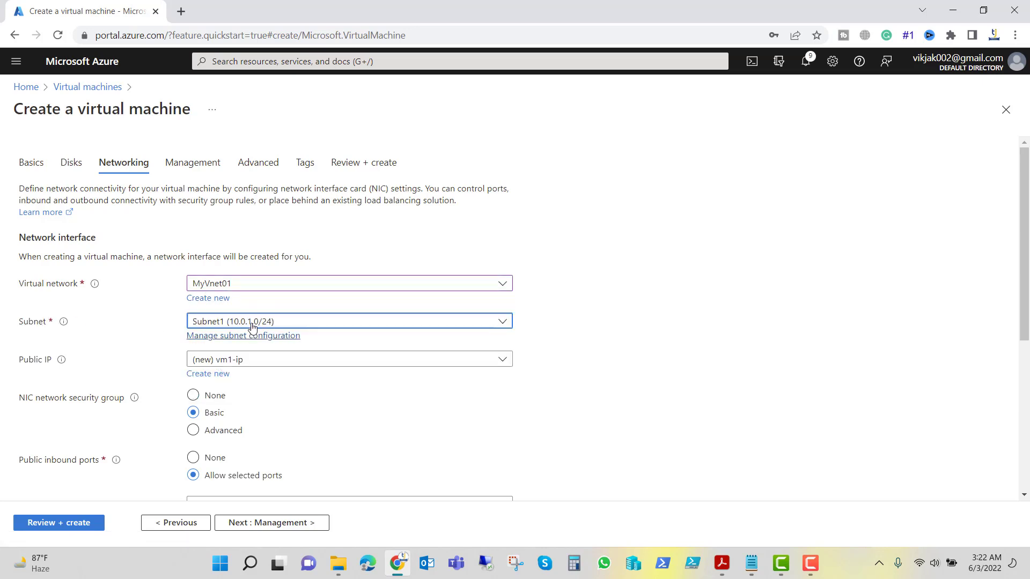
# Accept the remaining networking and management defaults, validate the vm1 configuration, and create the virtual machine
pyautogui.scroll(-3, 172, 359)
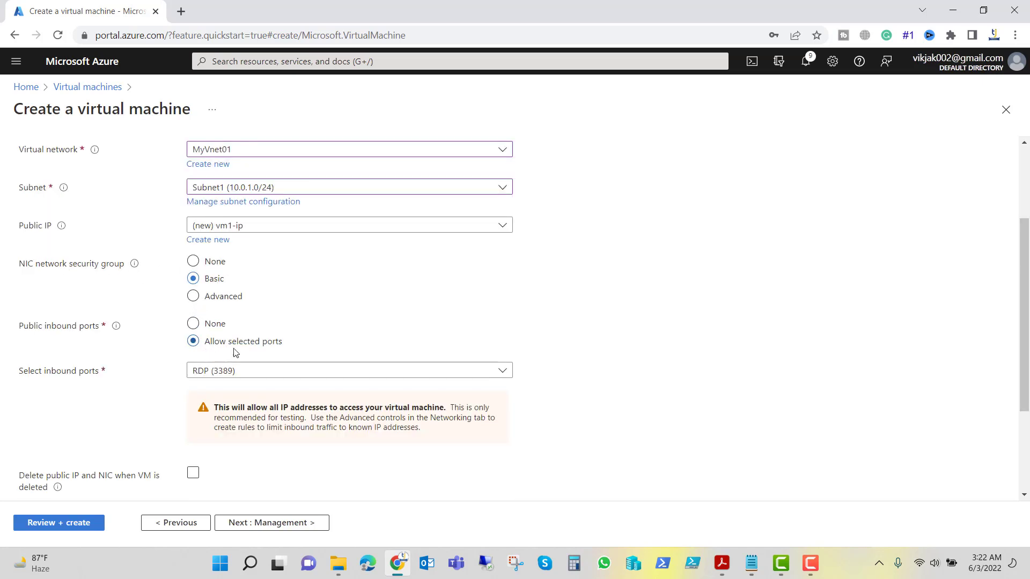
pyautogui.click(256, 530)
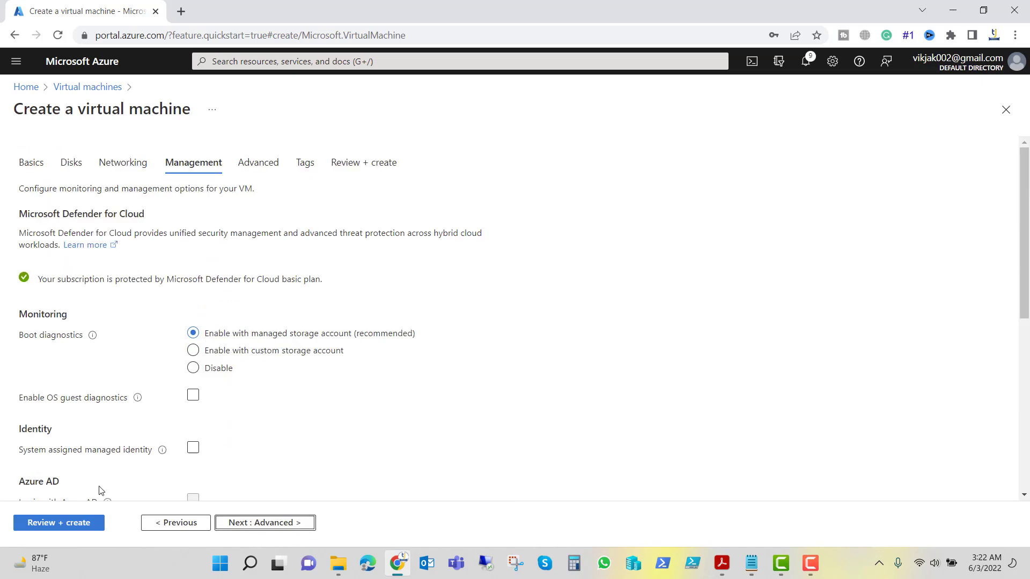
pyautogui.click(59, 523)
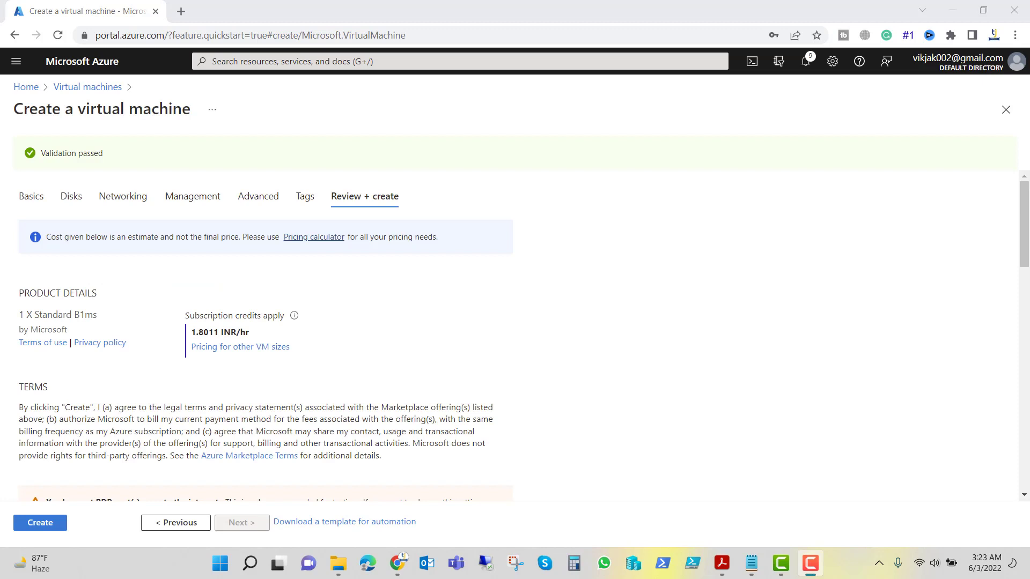
pyautogui.click(47, 528)
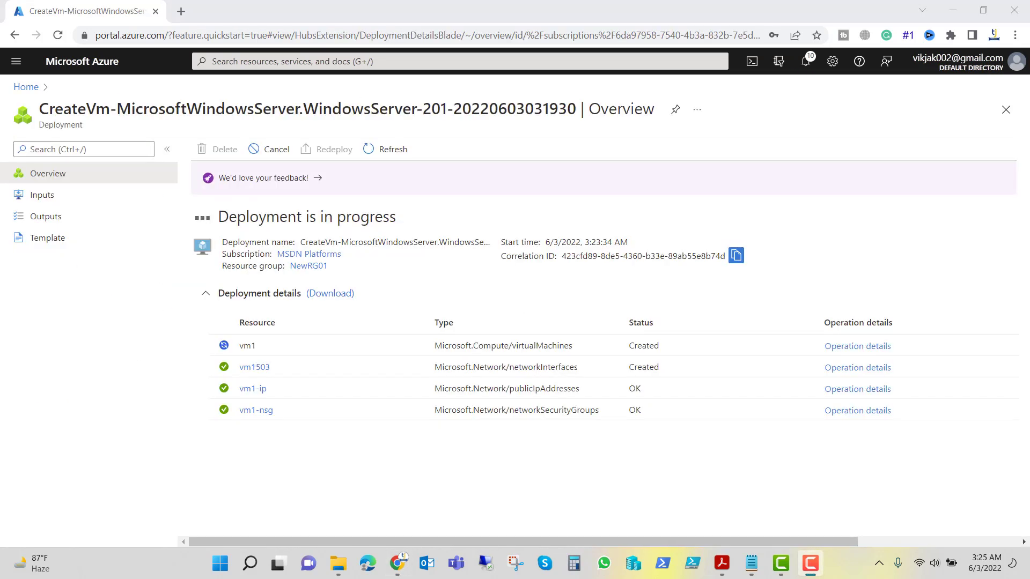
# Return to the virtual machines overview and start creating a second virtual machine
pyautogui.click(26, 87)
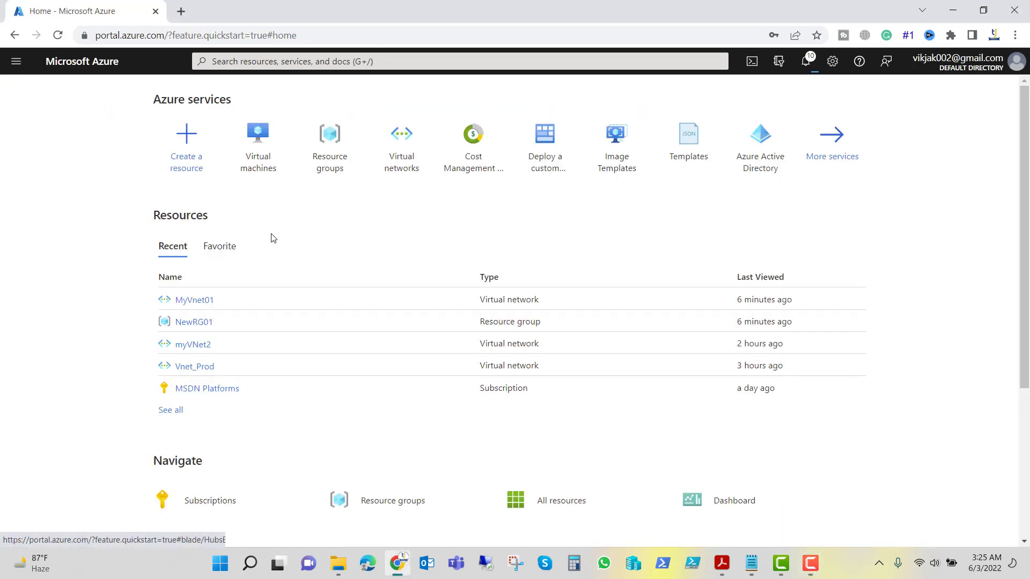
pyautogui.click(257, 170)
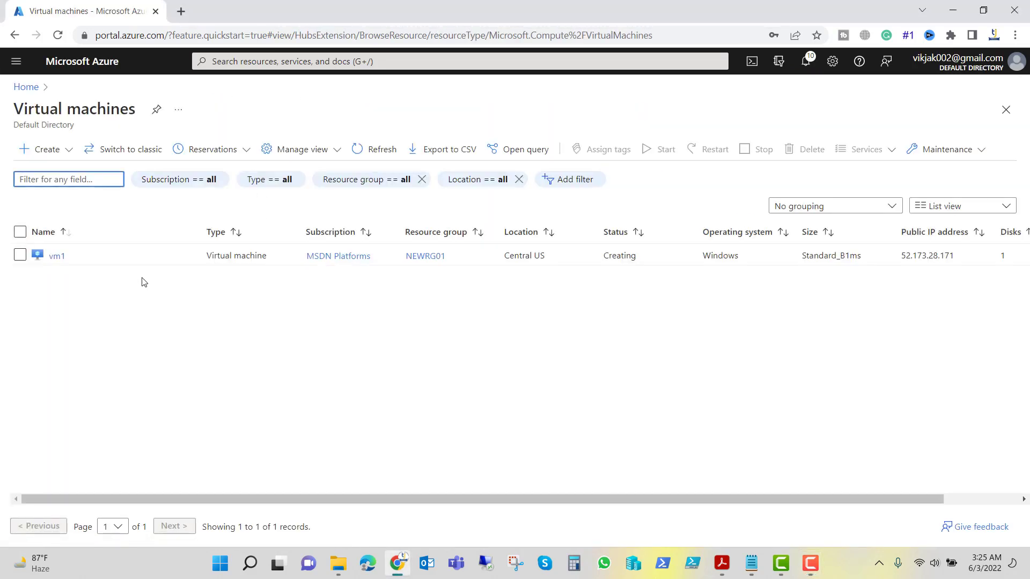
pyautogui.click(44, 151)
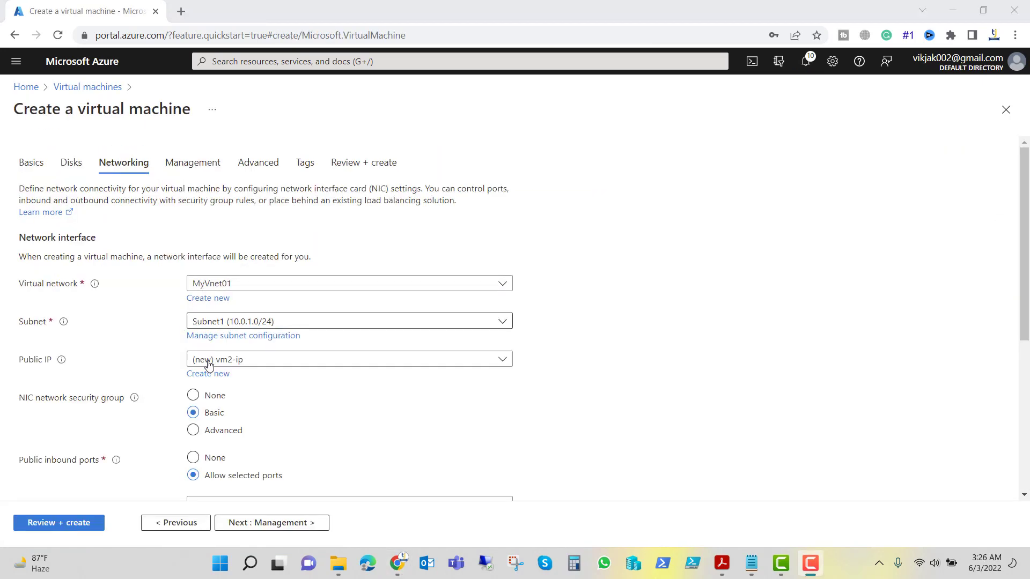
# Assign vm2 to Subnet2 (10.0.2.0/24) in MyVnet01, and validate and create the virtual machine
pyautogui.click(503, 322)
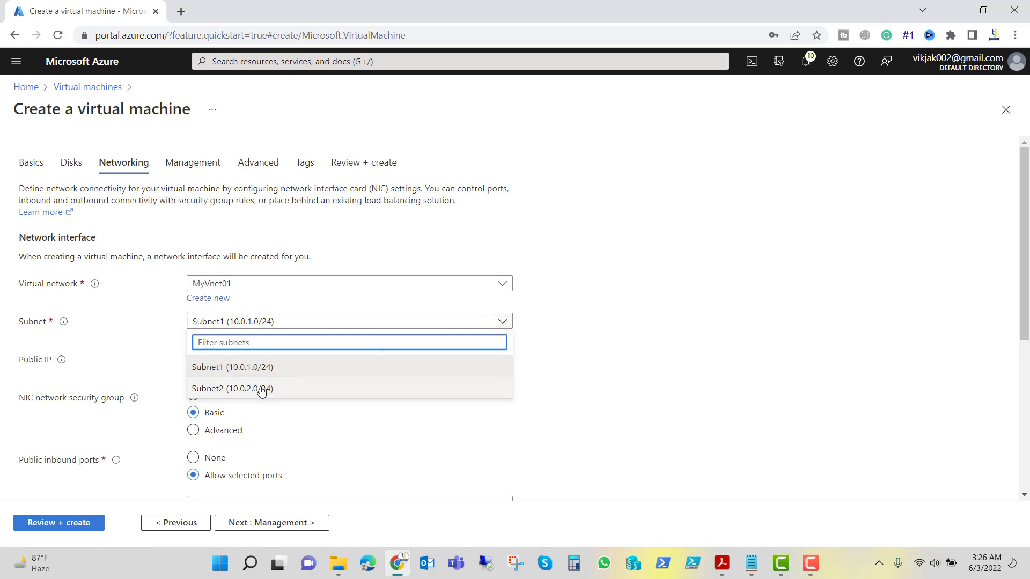
pyautogui.click(252, 391)
pyautogui.scroll(-5, 252, 394)
pyautogui.click(24, 526)
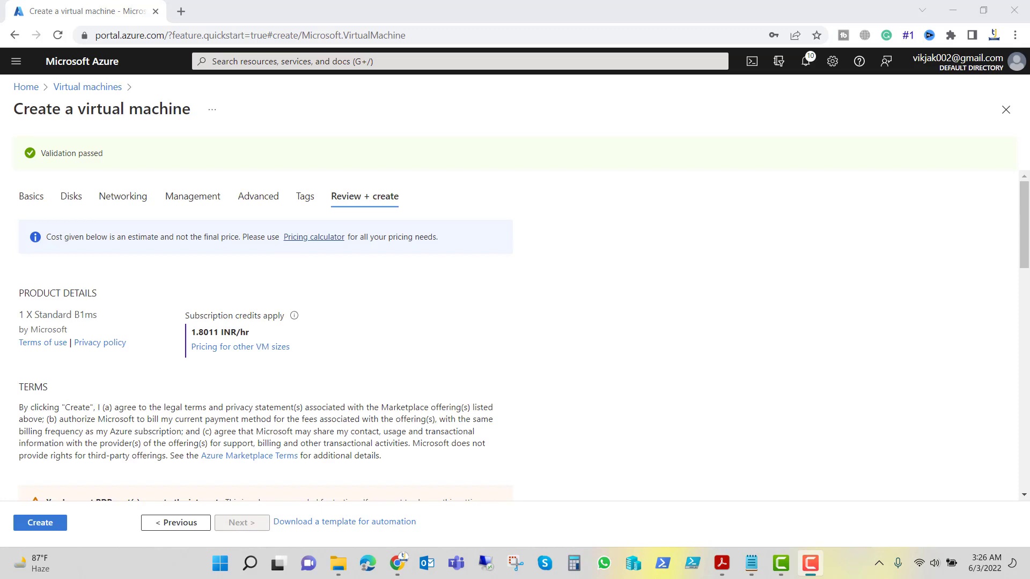
pyautogui.click(40, 523)
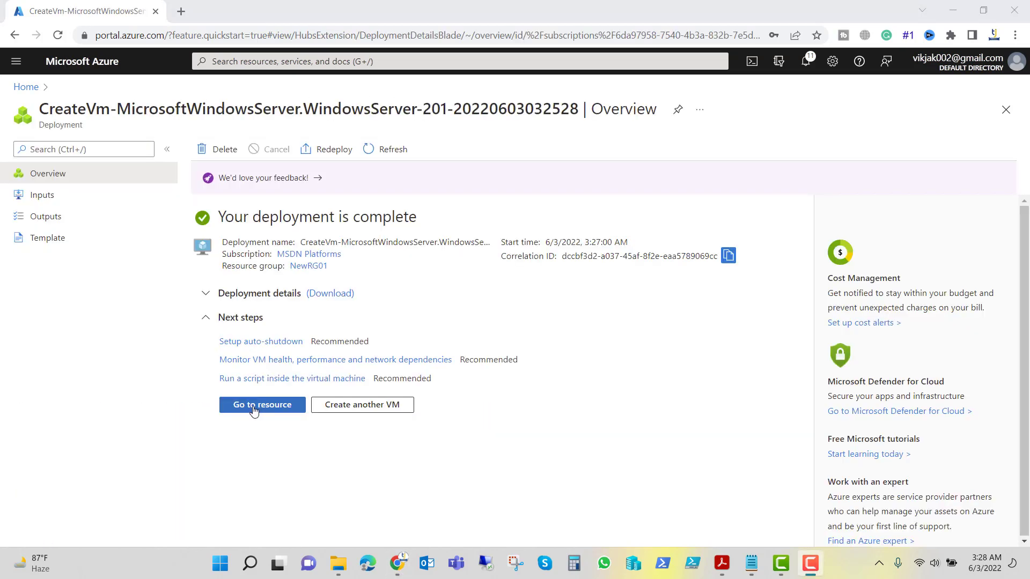
# Check the deployed vm2 resource and review the subnets of MyVnet01 in resource group NewRG01
pyautogui.click(259, 407)
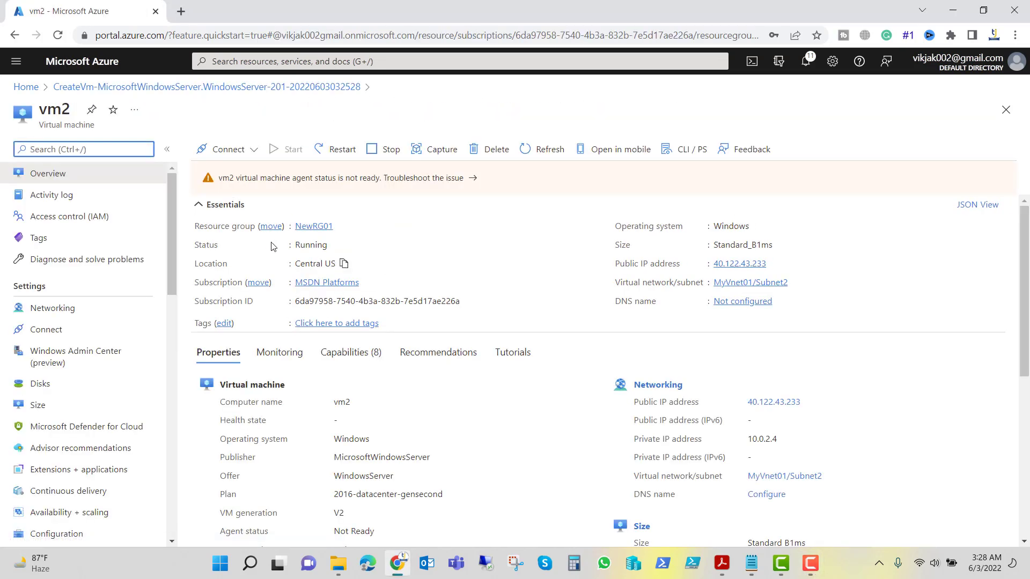
pyautogui.click(26, 87)
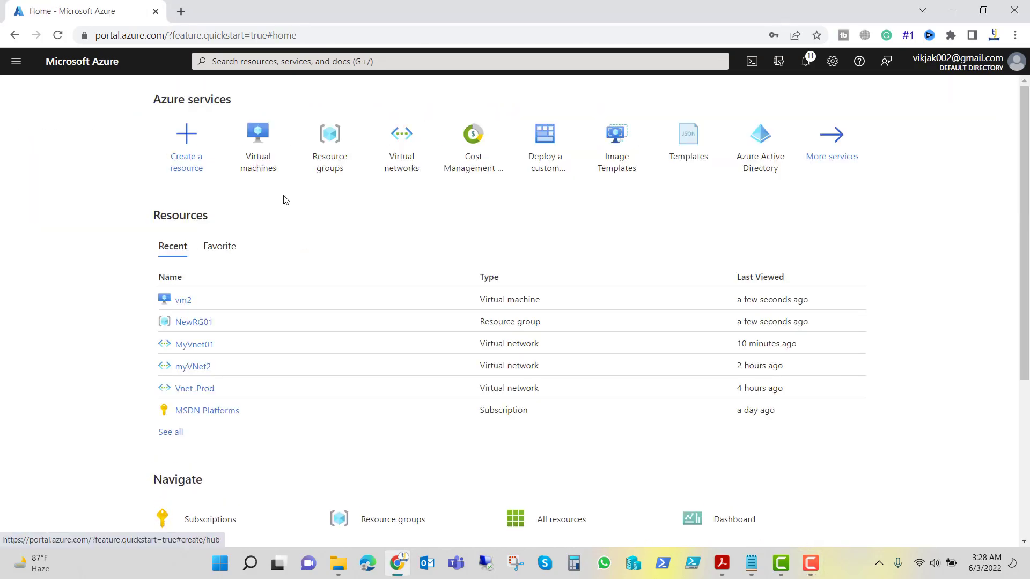
pyautogui.click(331, 161)
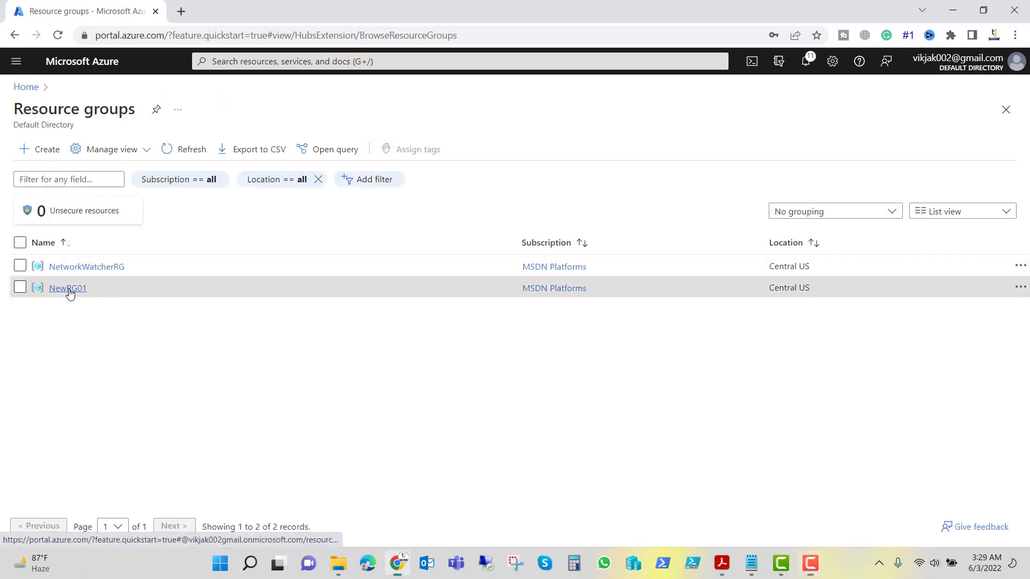
pyautogui.click(69, 290)
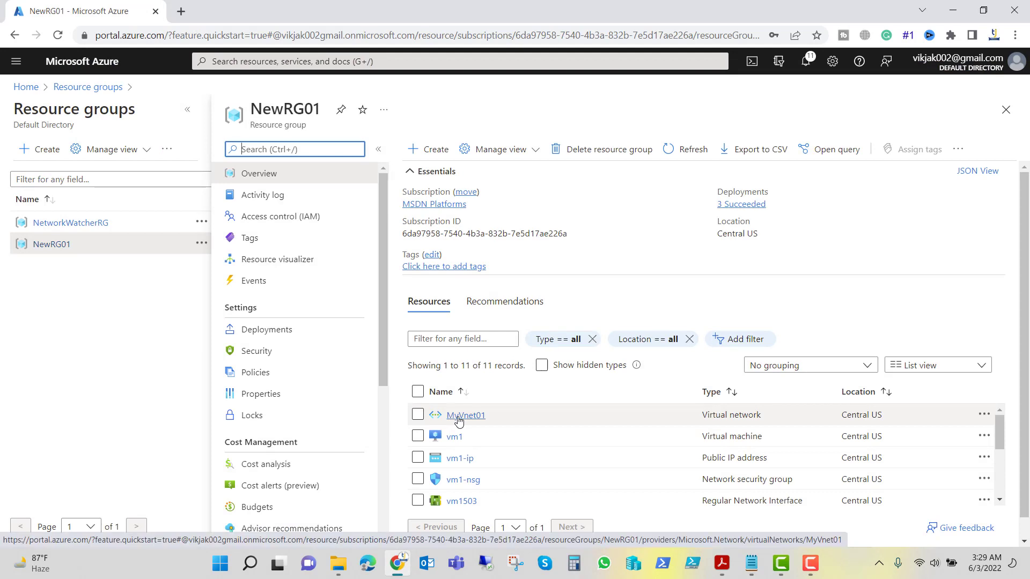
pyautogui.click(459, 421)
pyautogui.click(45, 351)
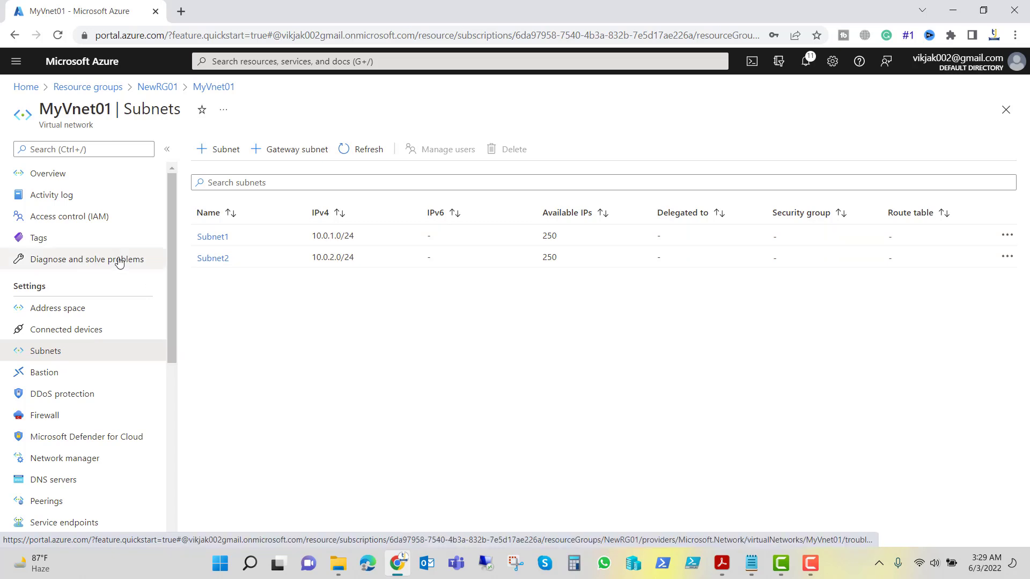
# Return to resource group NewRG01 and open the vm1 and vm2 virtual machines each in a new browser tab
pyautogui.click(157, 86)
pyautogui.scroll(-3, 286, 422)
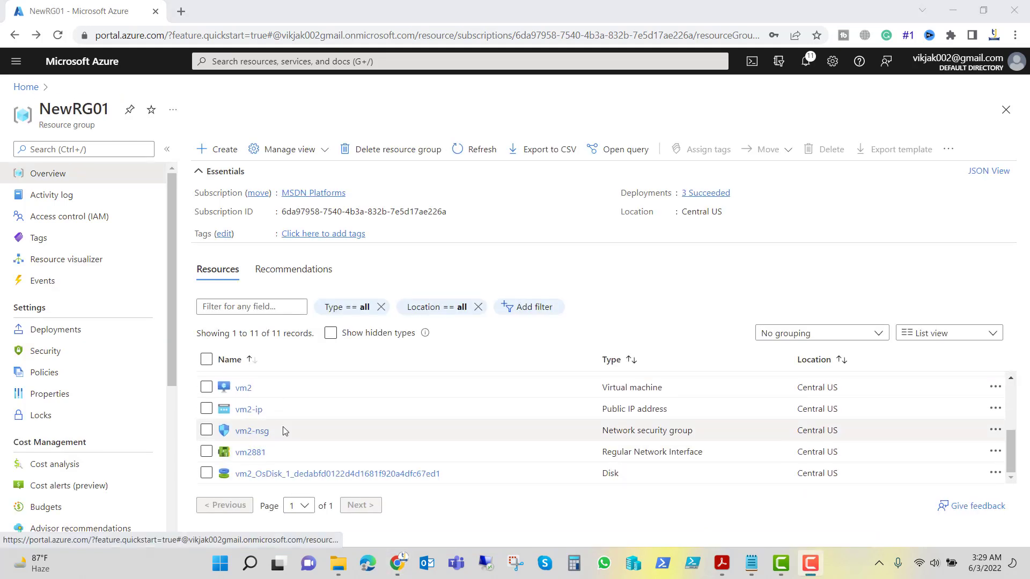
pyautogui.scroll(3, 259, 454)
pyautogui.rightClick(243, 403)
pyautogui.click(293, 298)
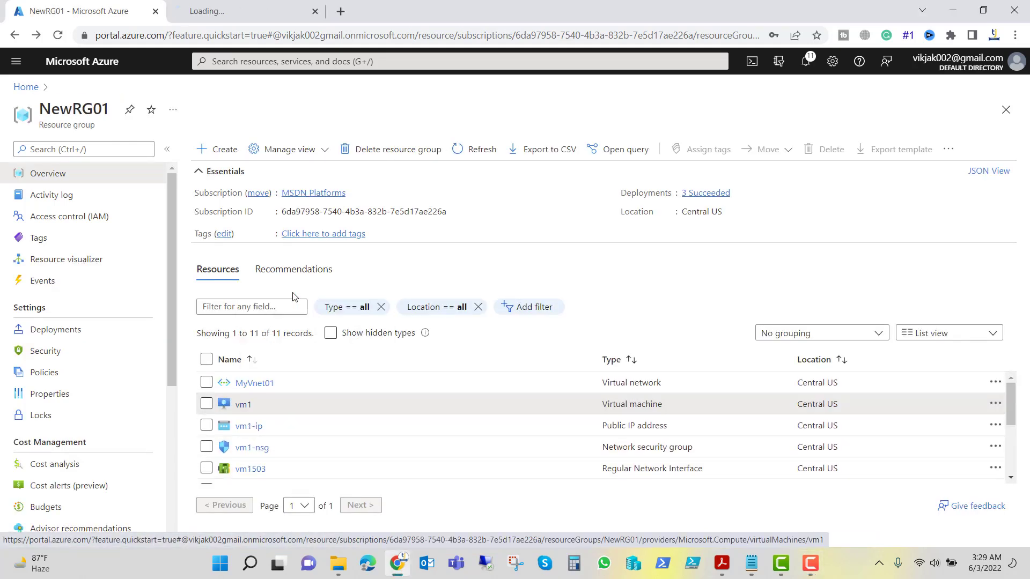
pyautogui.scroll(-2, 268, 424)
pyautogui.rightClick(243, 445)
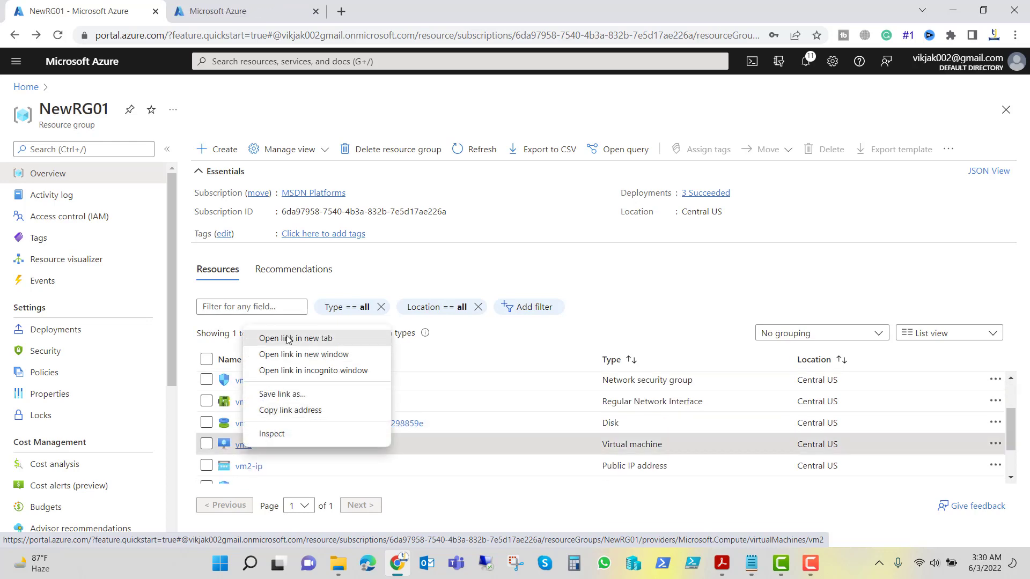
pyautogui.click(314, 338)
pyautogui.hotkey('ctrl', 'Tab')
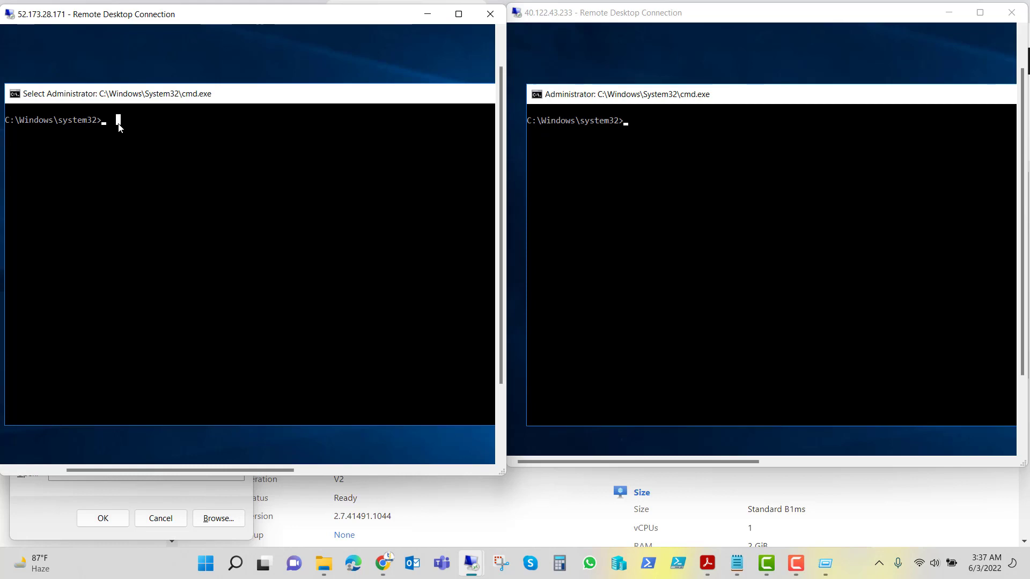
# Run ipconfig in the command prompt of the 52.173.28.171 Remote Desktop session to view vm1's IP configuration
pyautogui.write('ip')
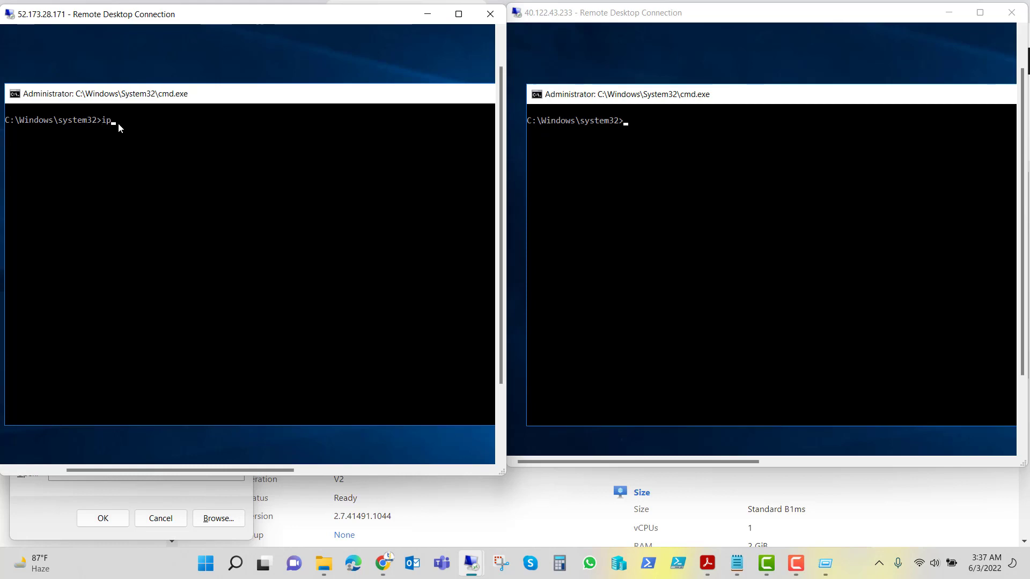
pyautogui.write('config')
pyautogui.press('Return')
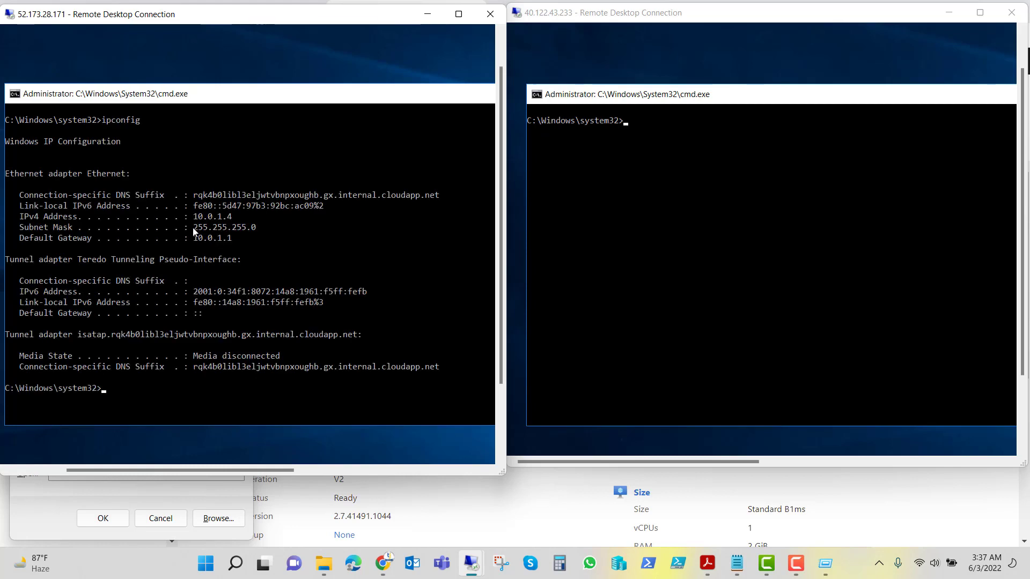
# Run ipconfig in the command prompt of the 40.122.43.233 Remote Desktop session to view vm2's IP configuration
pyautogui.click(600, 177)
pyautogui.write('ipconfig')
pyautogui.press('Return')
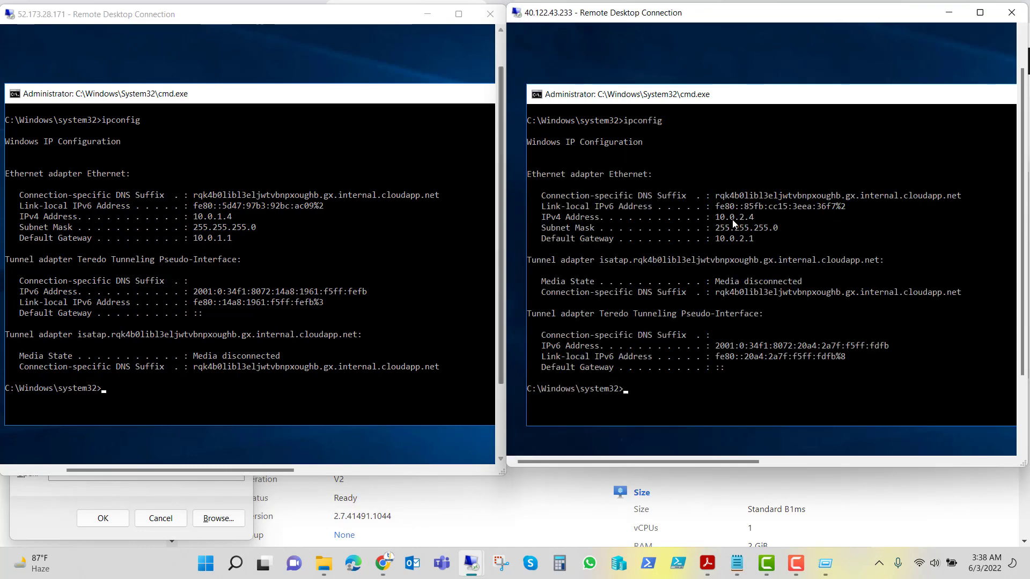
pyautogui.click(669, 391)
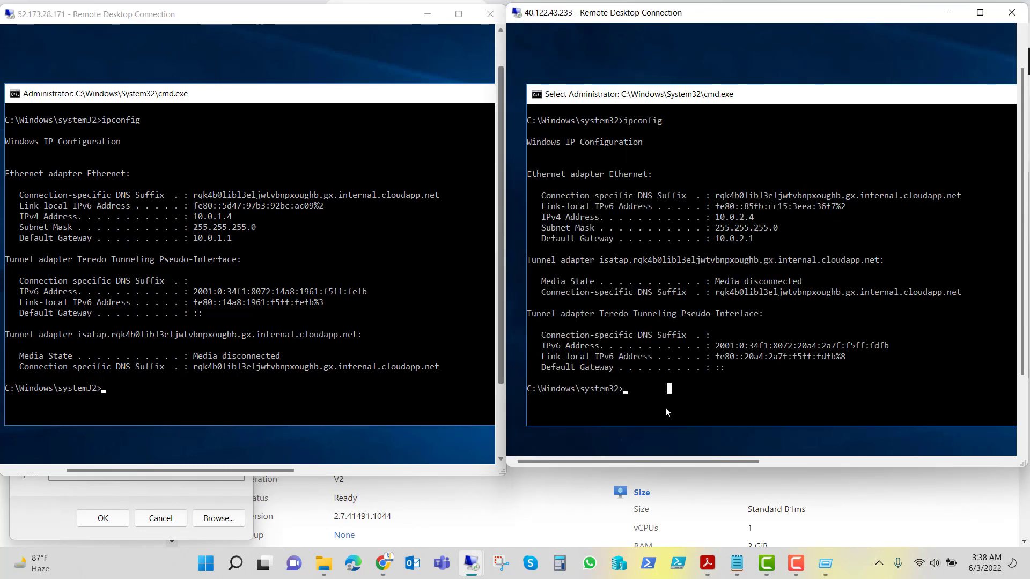
# Ping vm1's private address 10.0.1.4 from the command prompt of the 40.122.43.233 Remote Desktop session
pyautogui.write('ping')
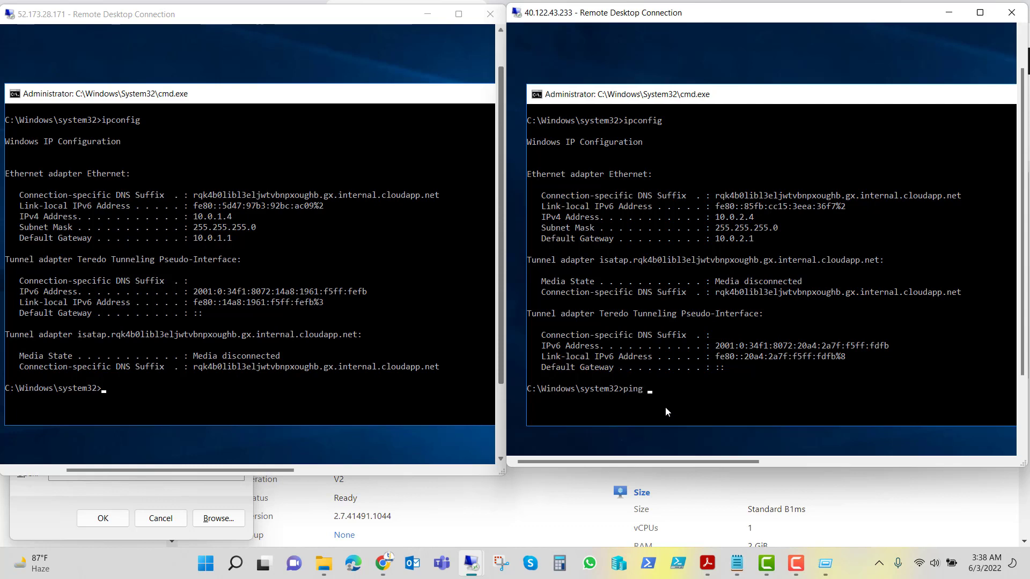
pyautogui.write(' 10.0.1.4')
pyautogui.press('Return')
# Enable the File and Printer Sharing (Echo Request - ICMPv4-In) inbound firewall rule in the 52.173.28.171 session, and dismiss the firewall window
pyautogui.click(501, 285)
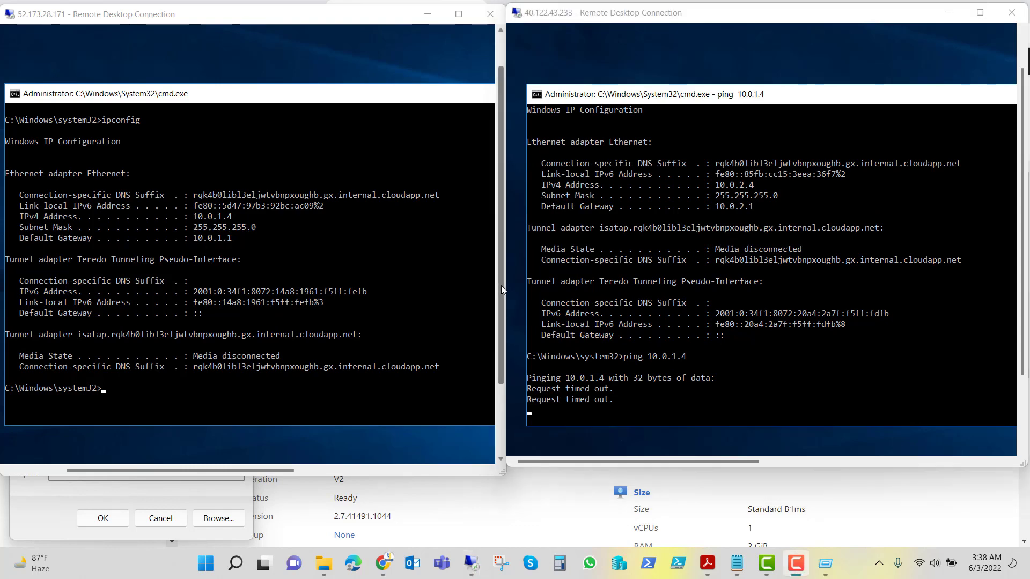
pyautogui.moveTo(501, 292); pyautogui.dragTo(503, 361)
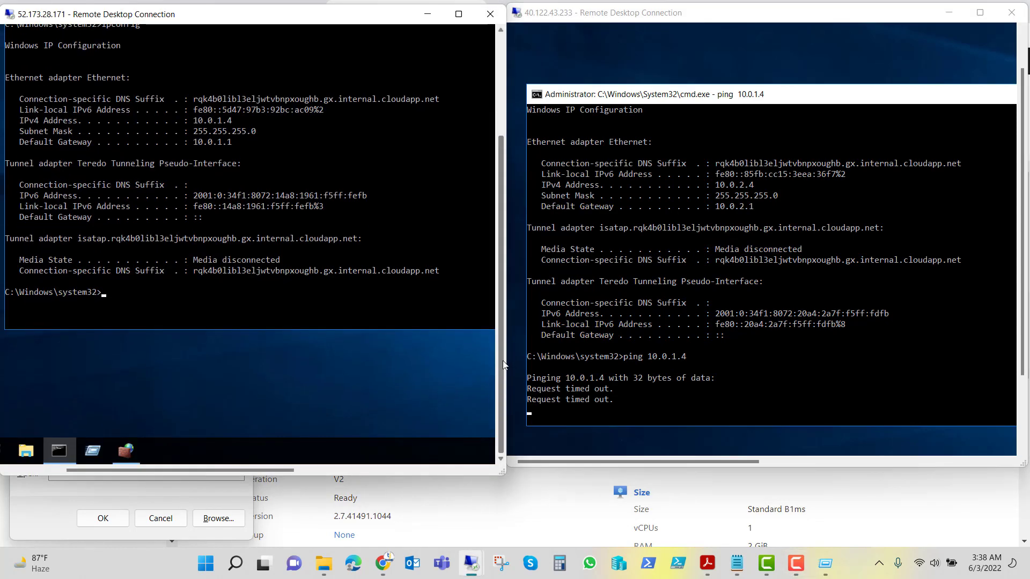
pyautogui.click(125, 450)
pyautogui.rightClick(92, 133)
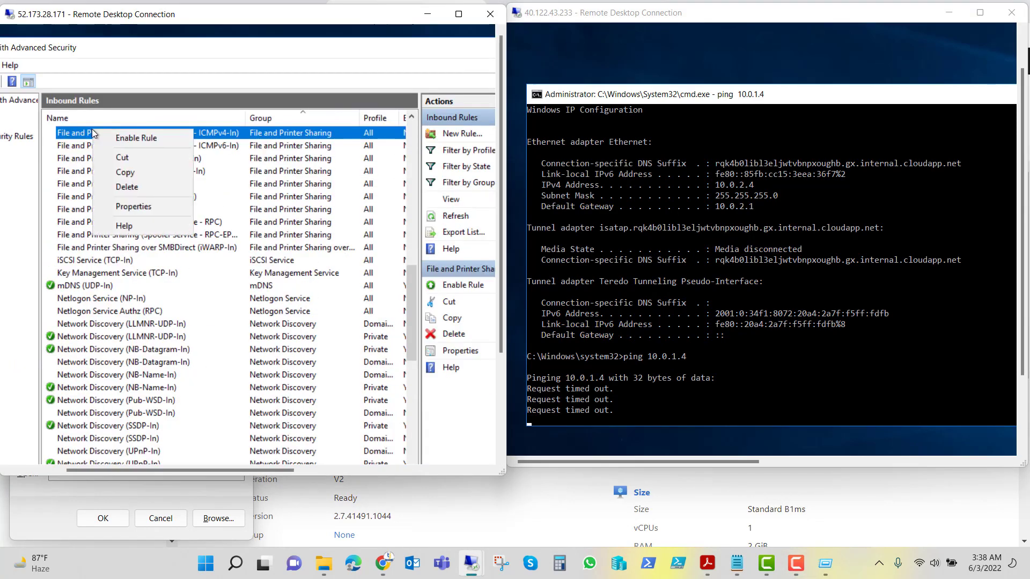
pyautogui.click(124, 141)
pyautogui.press('super+Down')
pyautogui.press('super+Down')
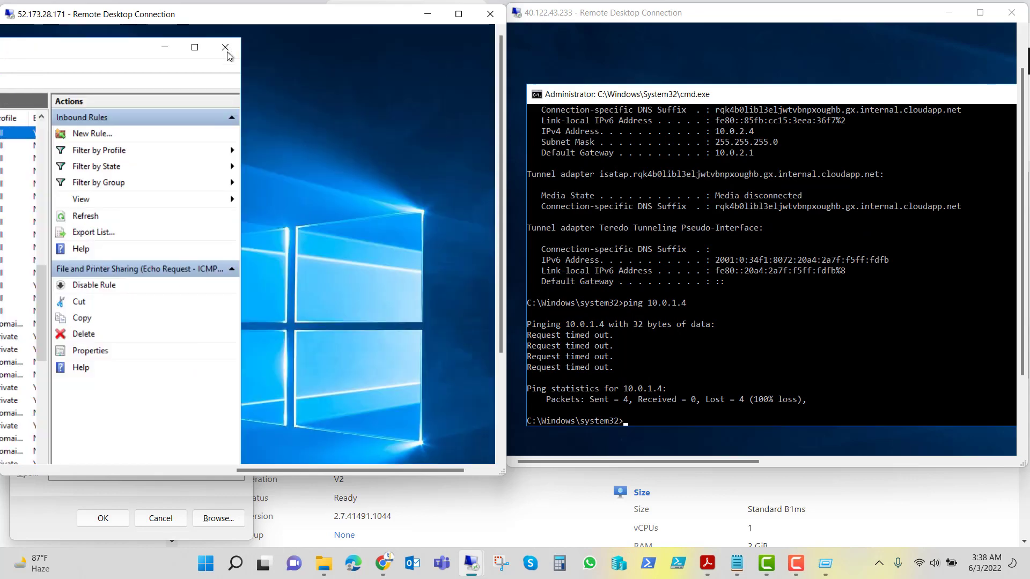
# Repeat the ping to 10.0.1.4 from vm2's command prompt in the 40.122.43.233 session
pyautogui.click(637, 424)
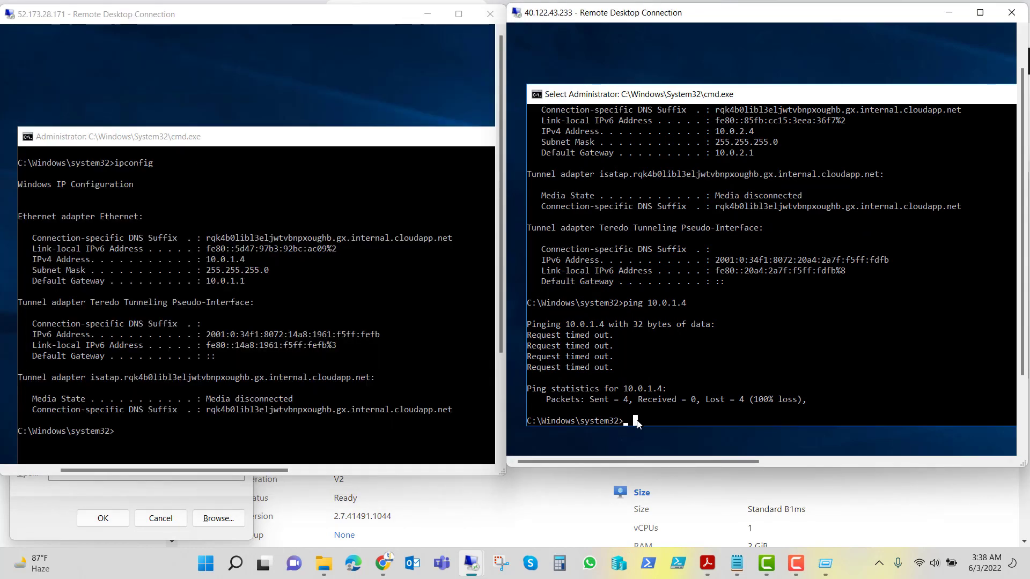
pyautogui.press('Up')
pyautogui.press('Return')
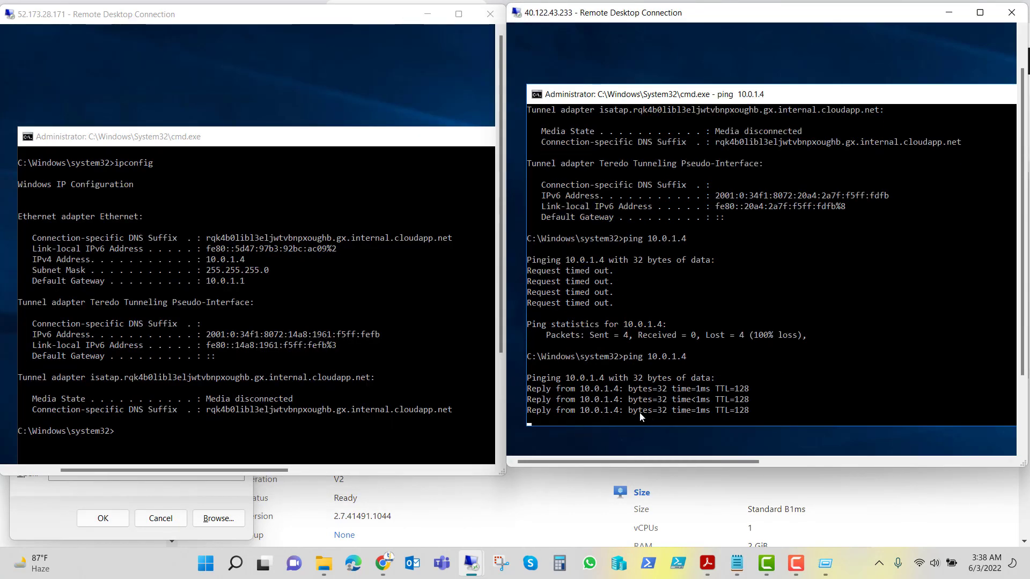
# Ping vm2's private address 10.0.2.4 from the command prompt of the 52.173.28.171 Remote Desktop session
pyautogui.click(130, 442)
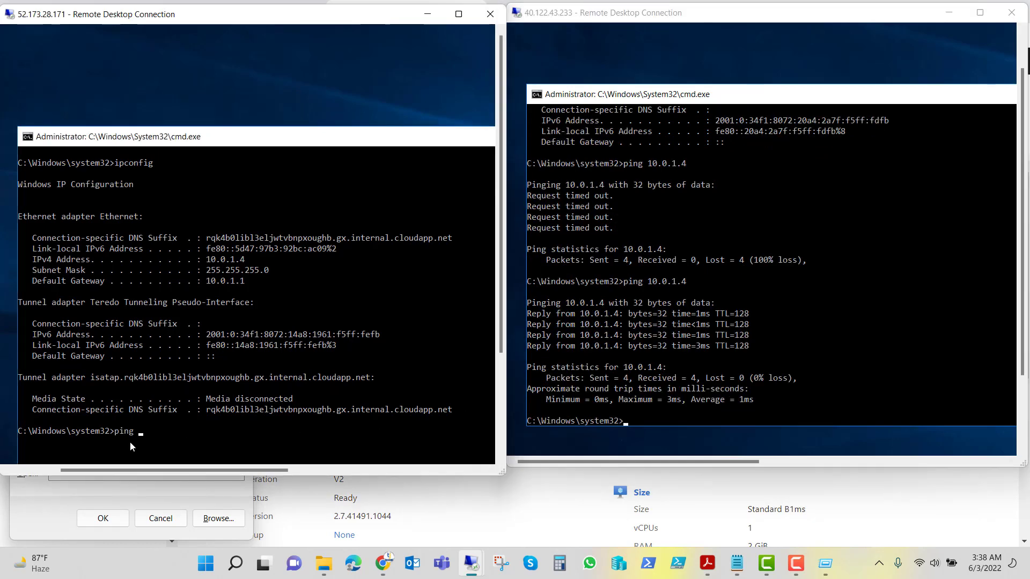
pyautogui.write('ping 10.0.2.4')
pyautogui.press('Return')
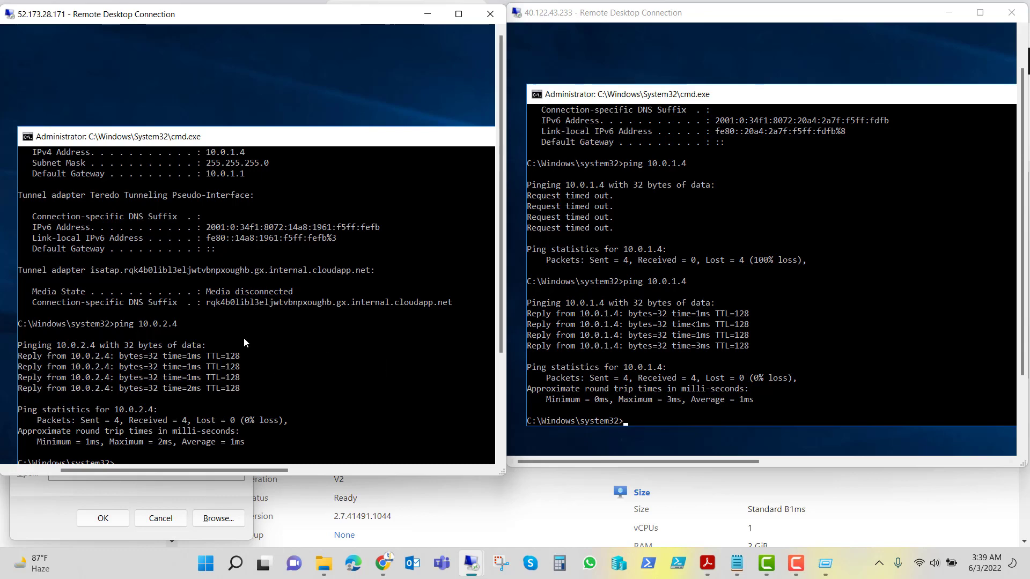
# Close the Remote Desktop sessions to 52.173.28.171 and 40.122.43.233
pyautogui.click(488, 15)
pyautogui.moveTo(723, 19); pyautogui.dragTo(479, 100)
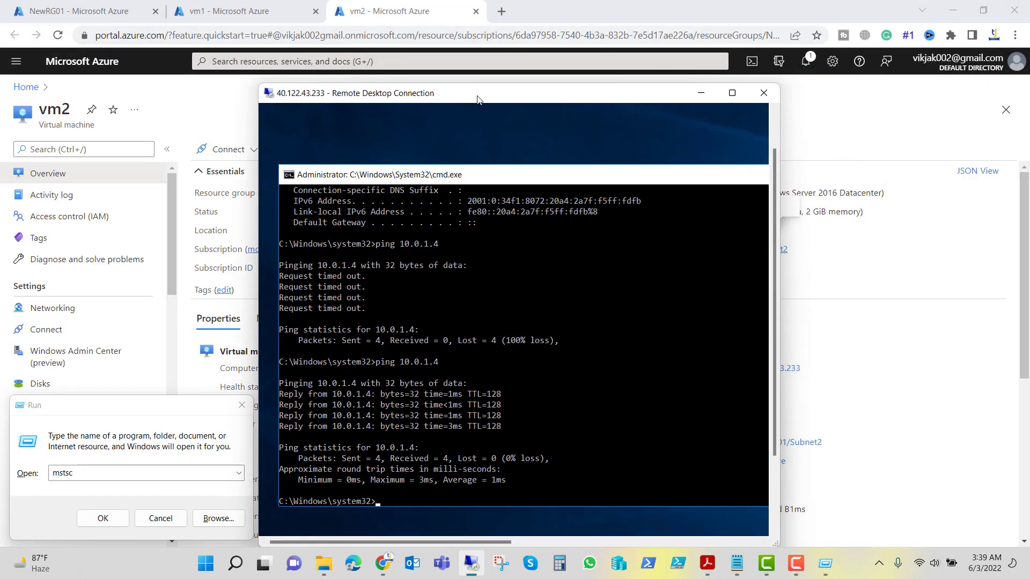
pyautogui.click(767, 97)
# Return from vm2 to the NewRG01 resource group overview and select the MyVnet01 virtual network in the resource list
pyautogui.hotkey('alt', 'Left')
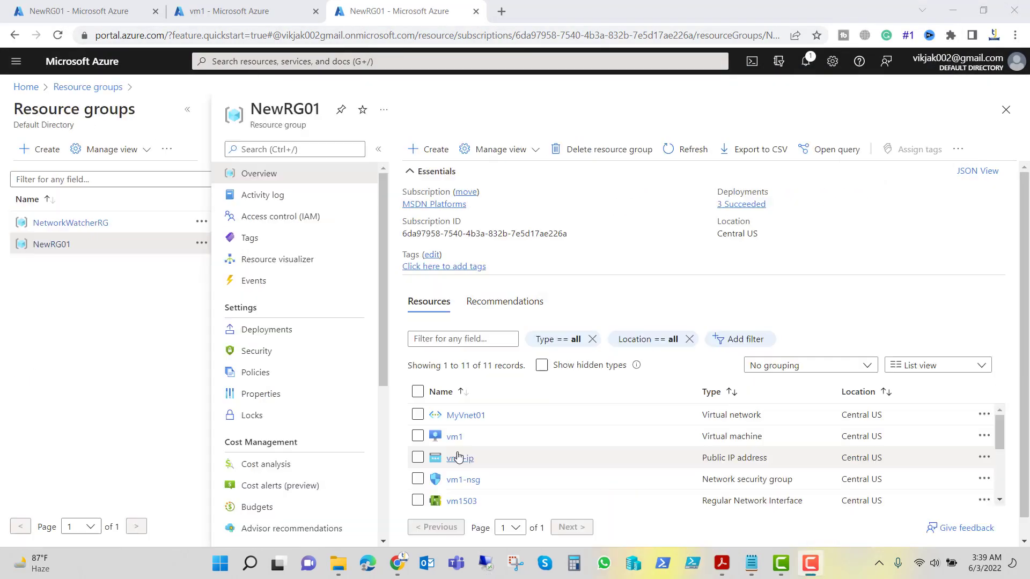
pyautogui.click(418, 416)
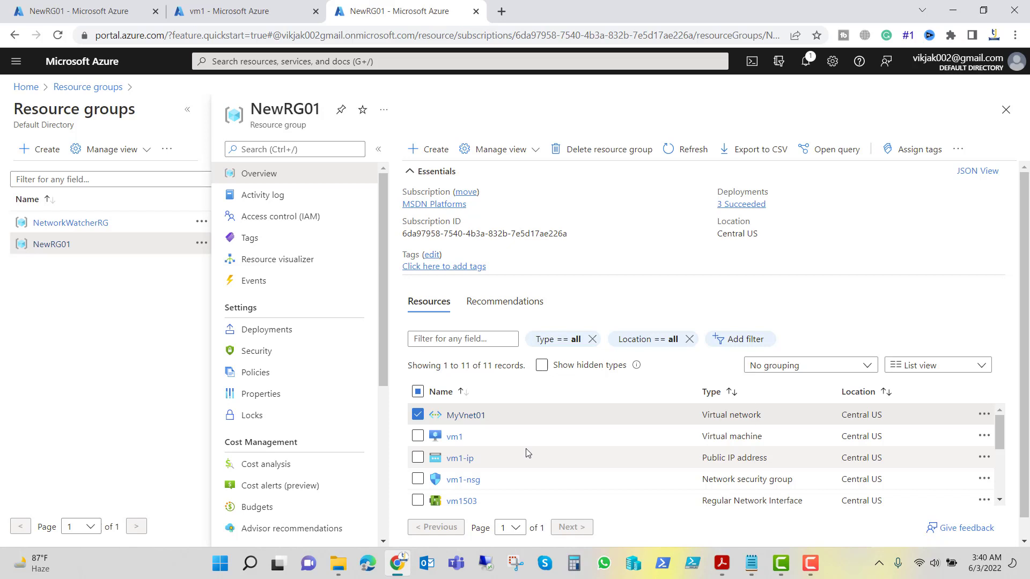
pyautogui.press('F10')
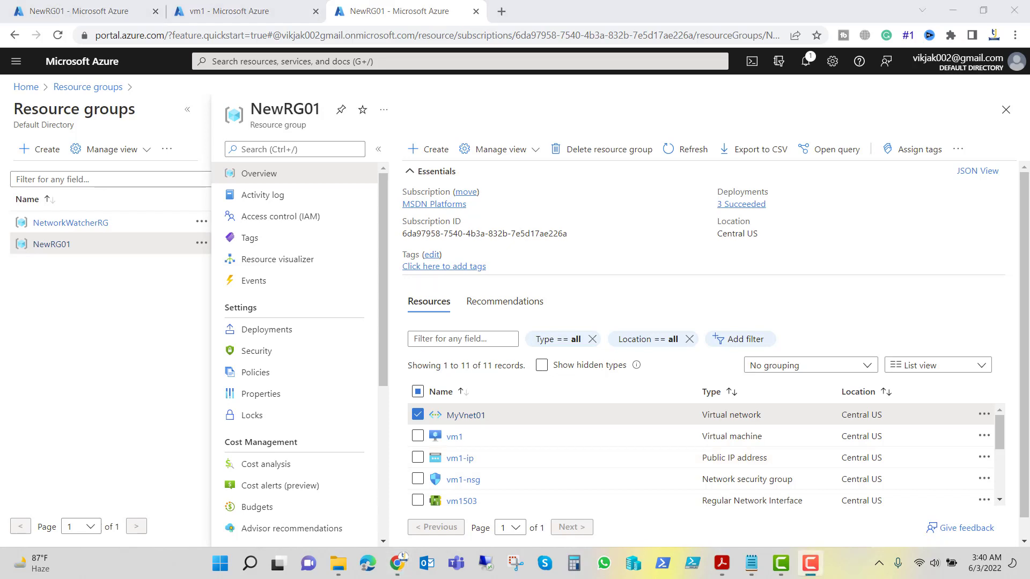